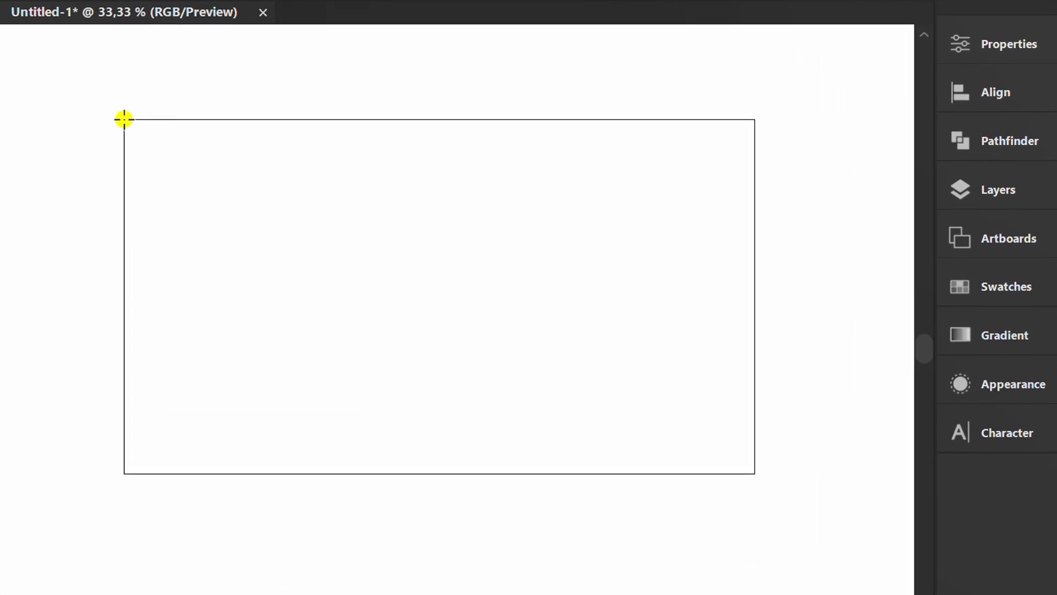
# Draw a 1280 x 720 px rectangle covering the artboard, with a medium grey fill and no stroke.
pyautogui.moveTo(124, 119); pyautogui.dragTo(754, 472)
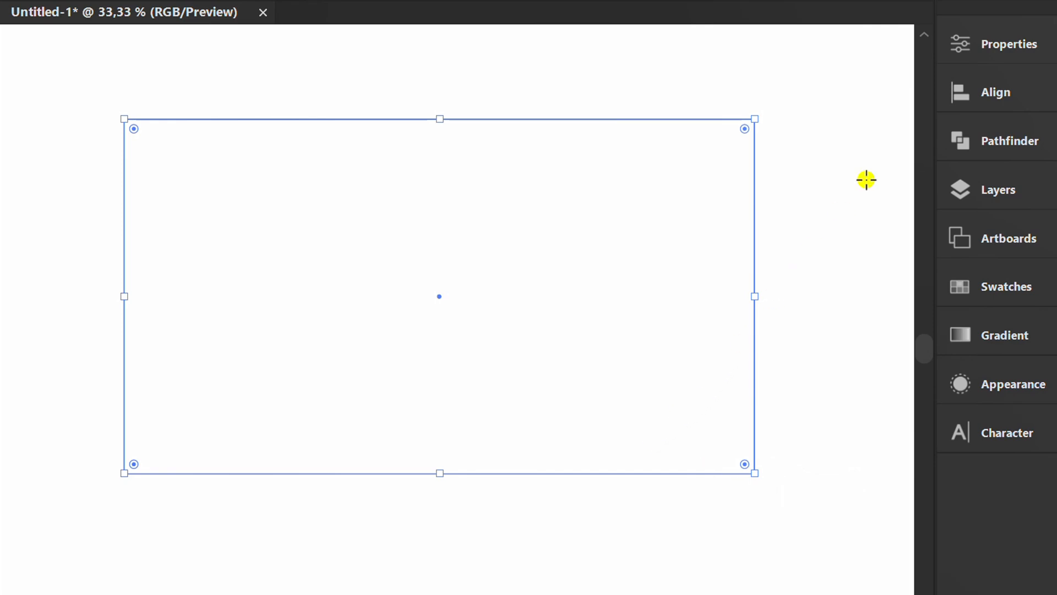
pyautogui.click(994, 40)
pyautogui.click(662, 324)
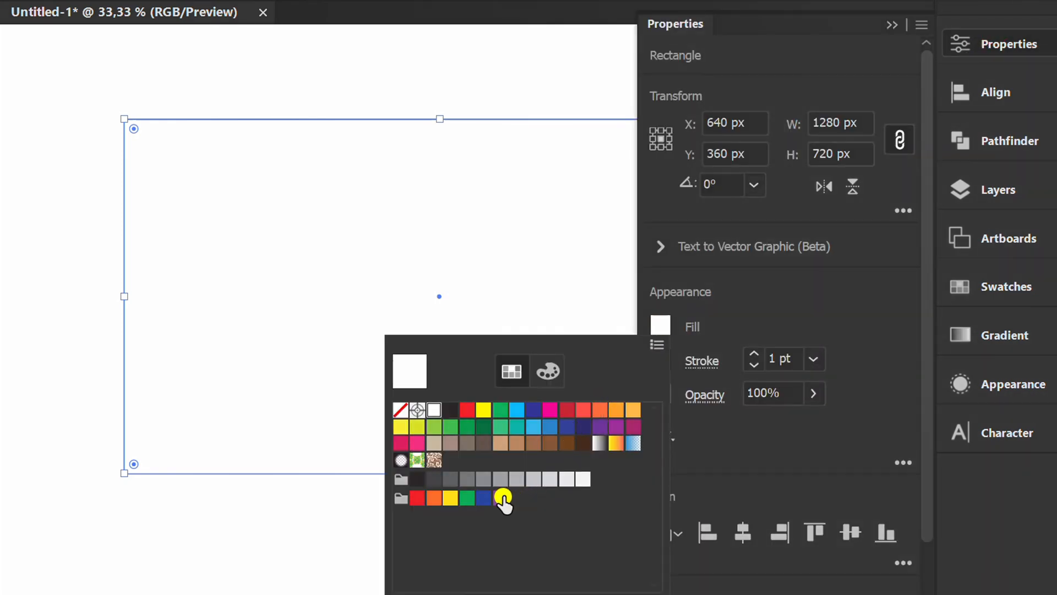
pyautogui.click(484, 479)
pyautogui.click(834, 298)
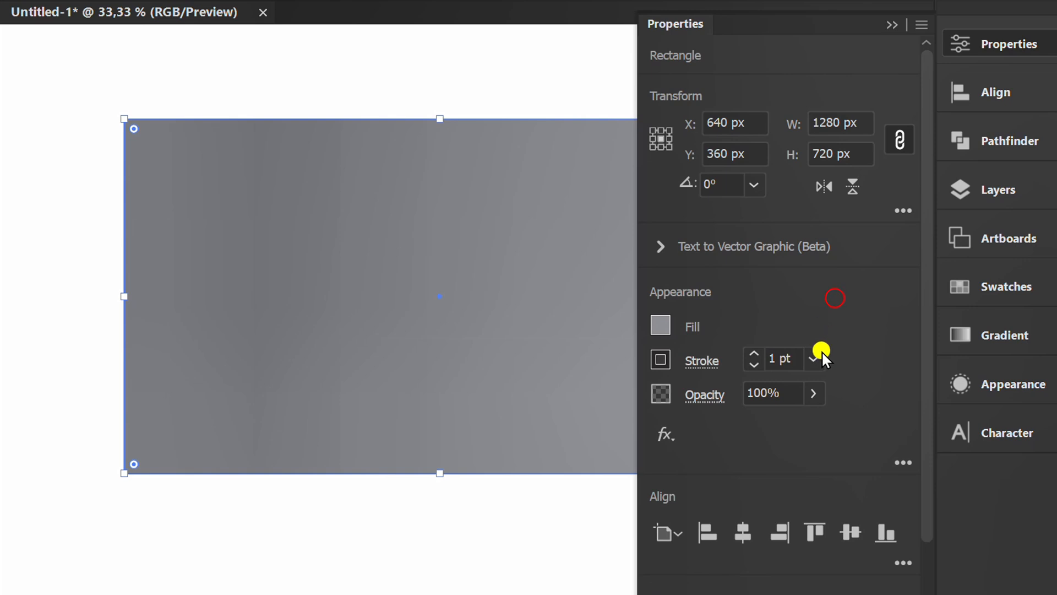
pyautogui.click(751, 362)
pyautogui.click(888, 21)
# Lock and hide Layer 1, then add a new layer.
pyautogui.click(982, 189)
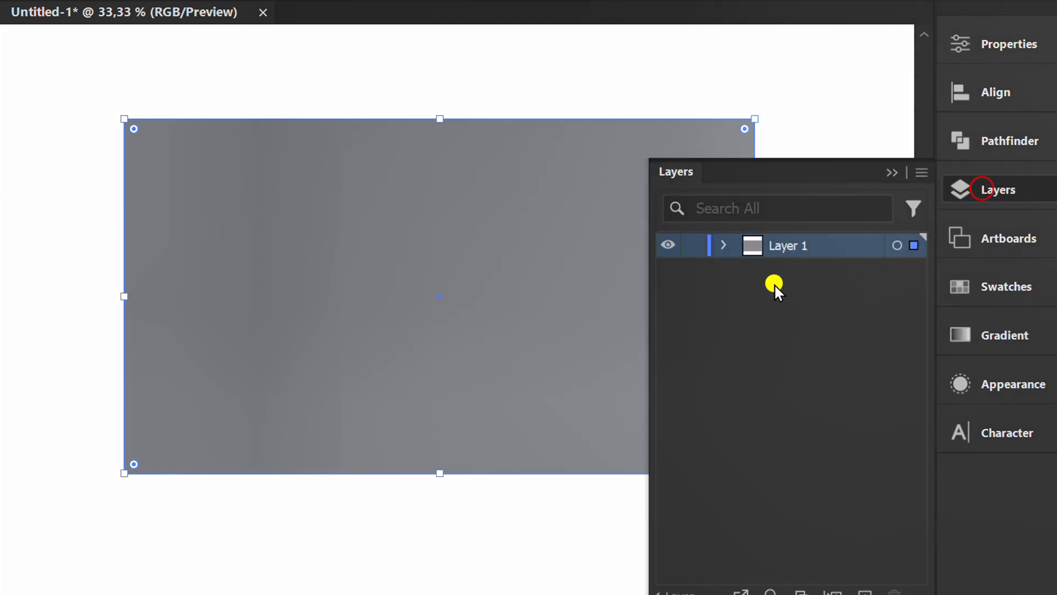
pyautogui.click(689, 244)
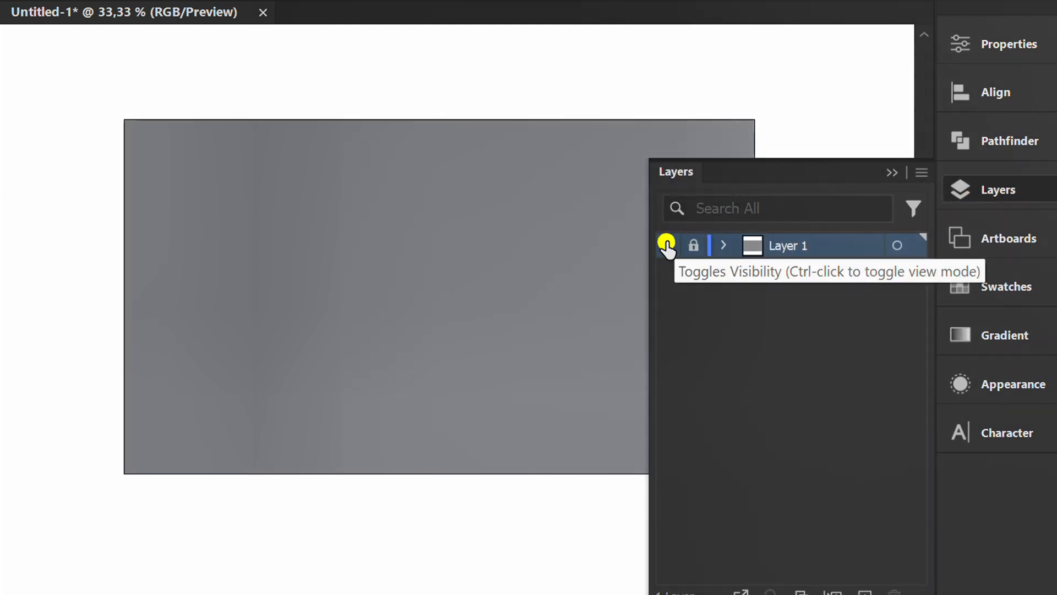
pyautogui.keyDown('ctrl'); pyautogui.click(668, 245); pyautogui.keyUp('ctrl')
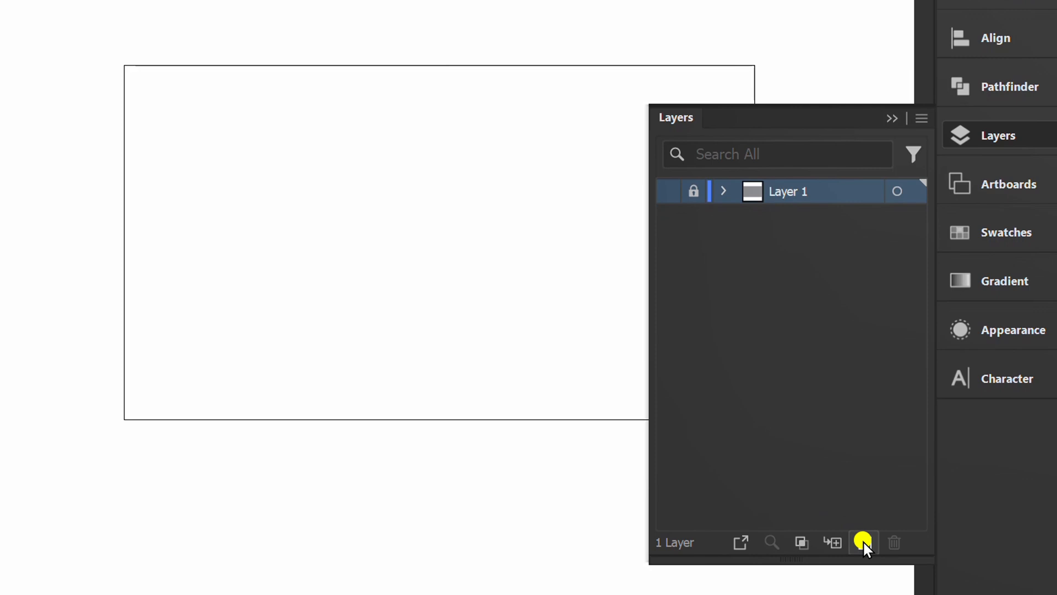
pyautogui.click(865, 587)
pyautogui.click(892, 117)
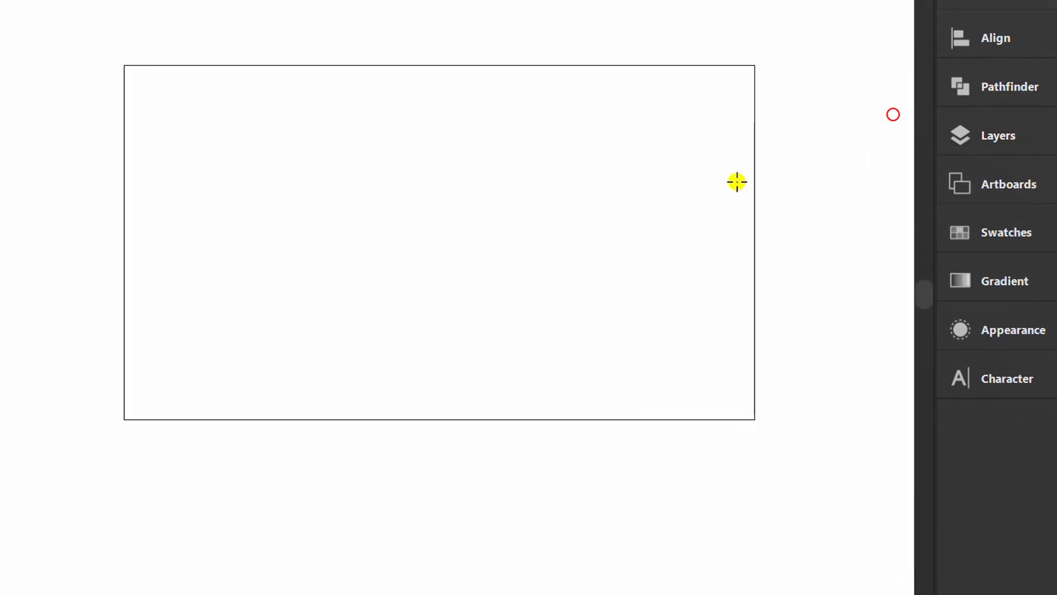
# Add the text "10" on the artboard.
pyautogui.press('t')
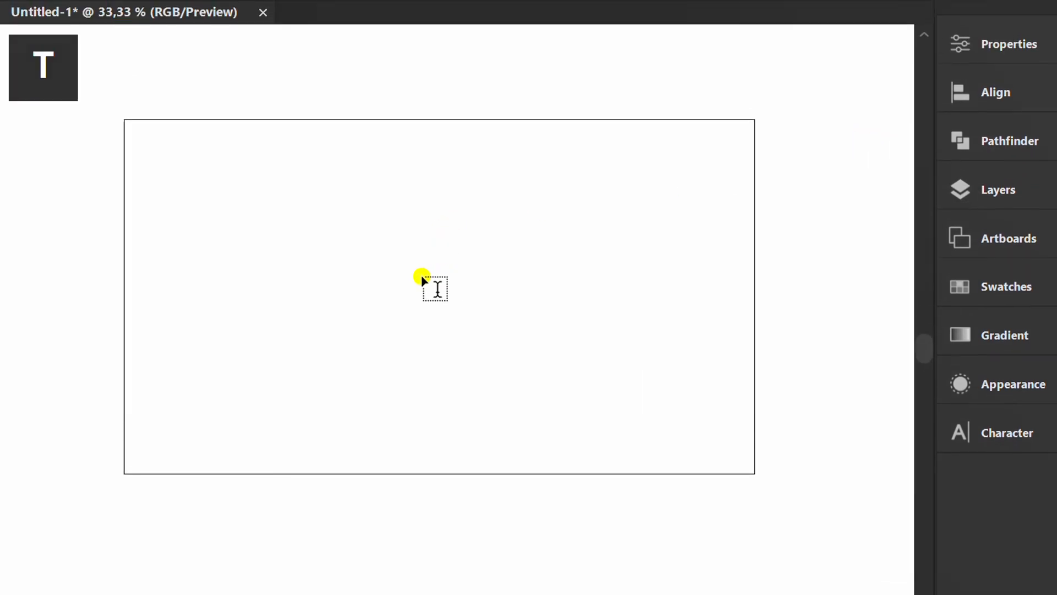
pyautogui.click(314, 262)
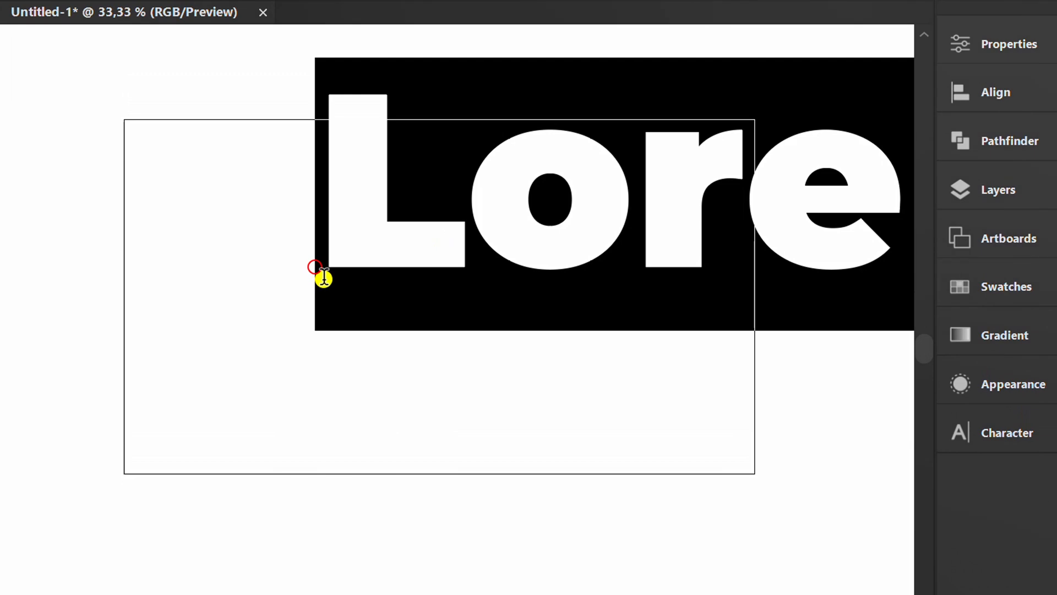
pyautogui.write('10')
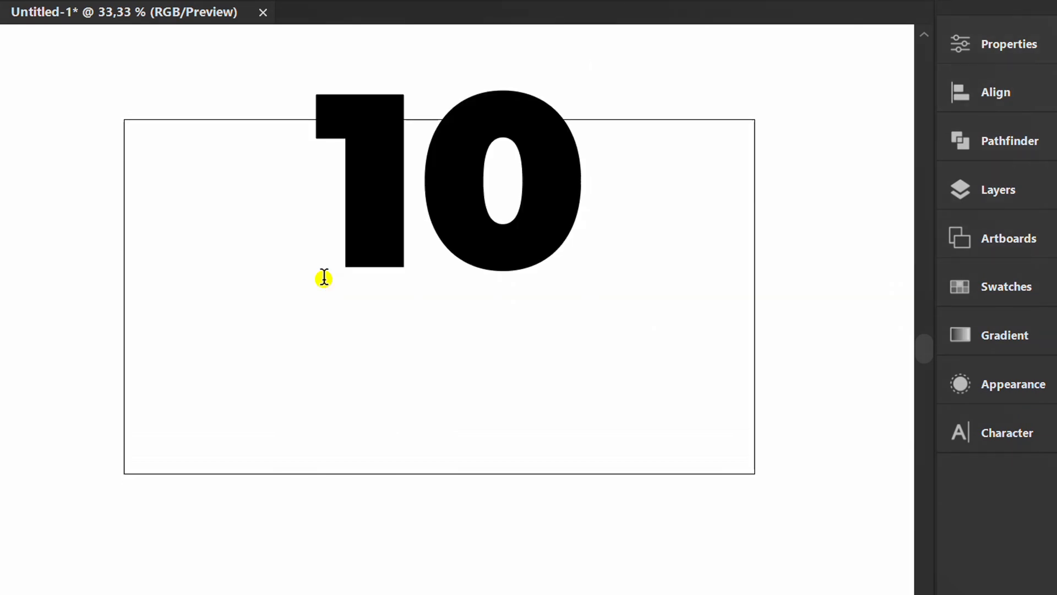
pyautogui.press('Escape')
# Center the "10" text horizontally and vertically on the artboard.
pyautogui.click(987, 92)
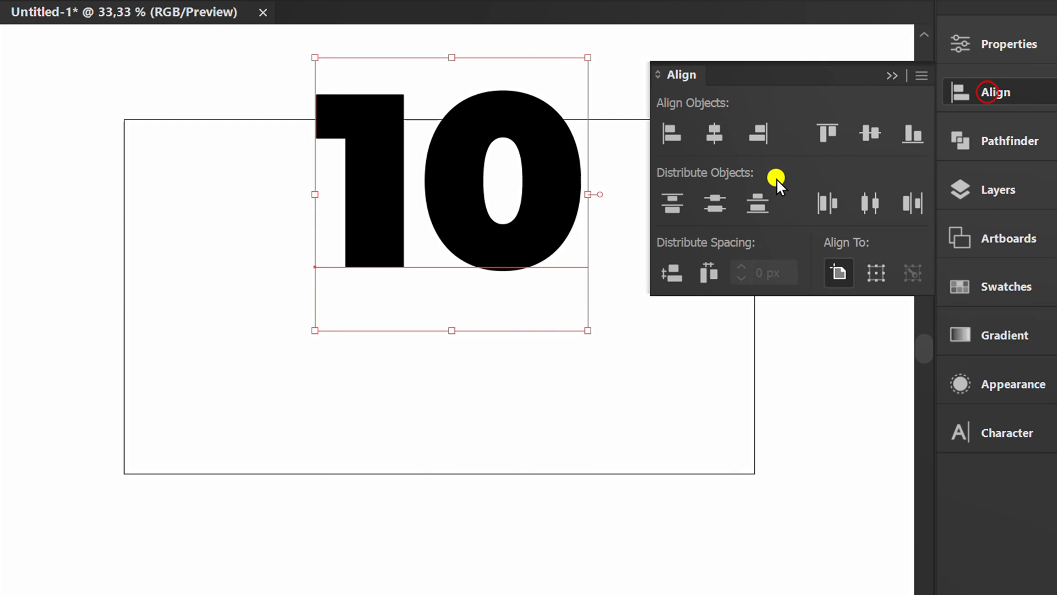
pyautogui.click(710, 135)
pyautogui.click(866, 133)
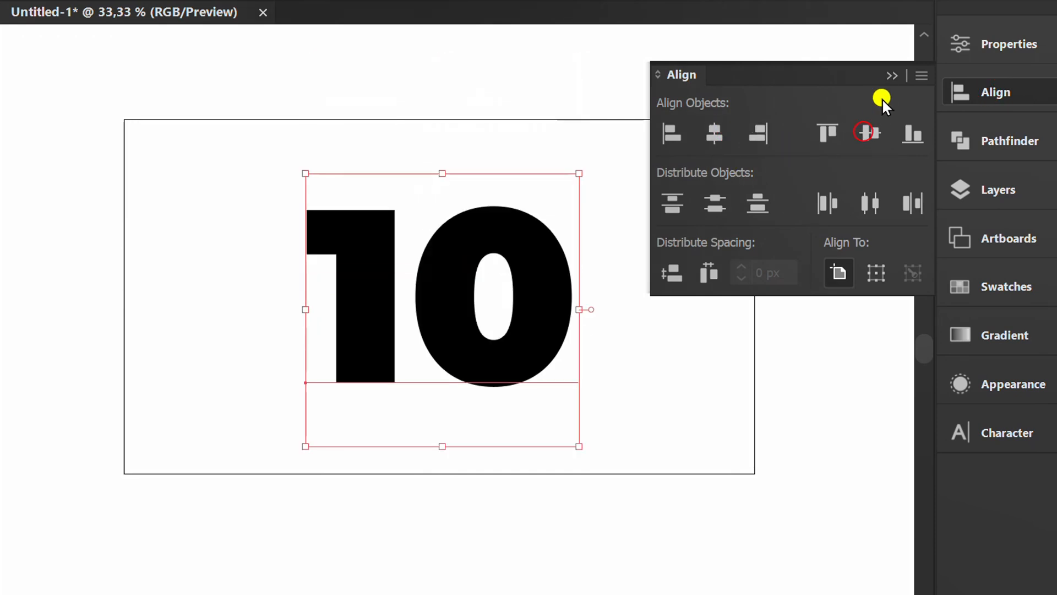
pyautogui.click(891, 76)
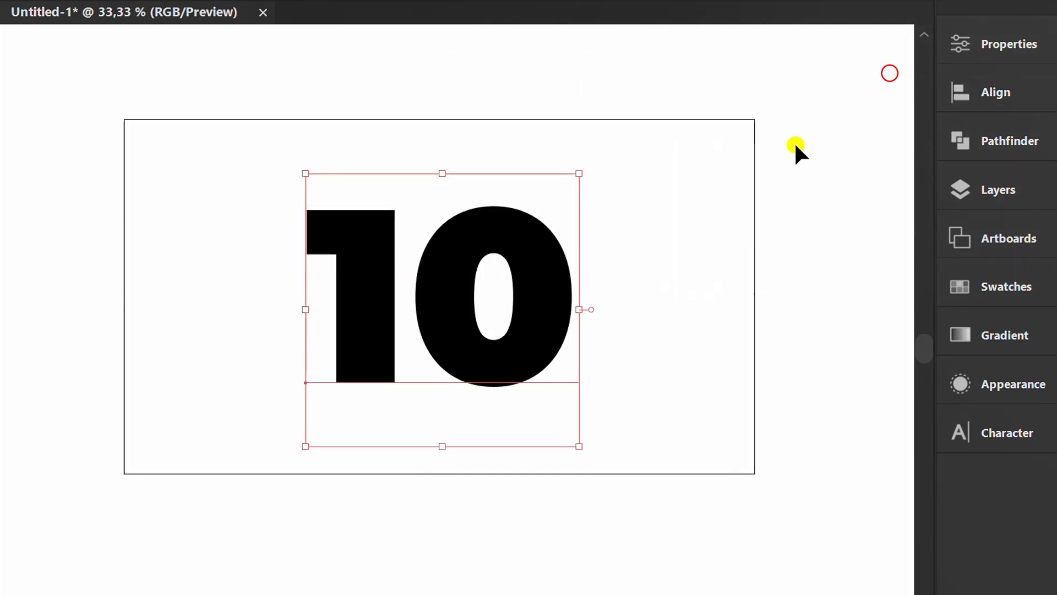
# Convert the "10" text to outlines and unite its overlapping shapes.
pyautogui.rightClick(360, 220)
pyautogui.click(475, 387)
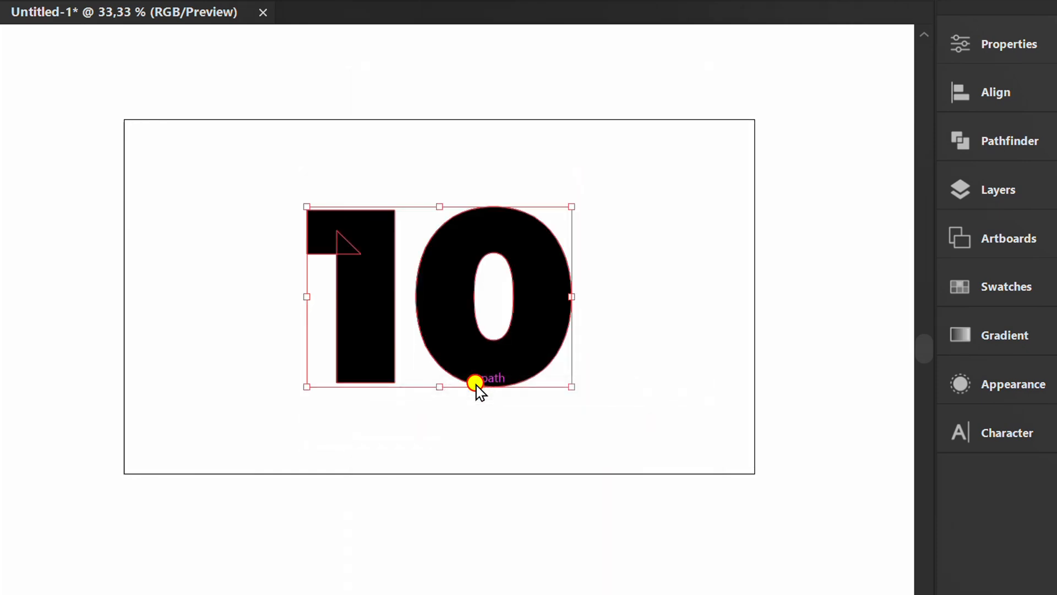
pyautogui.click(995, 139)
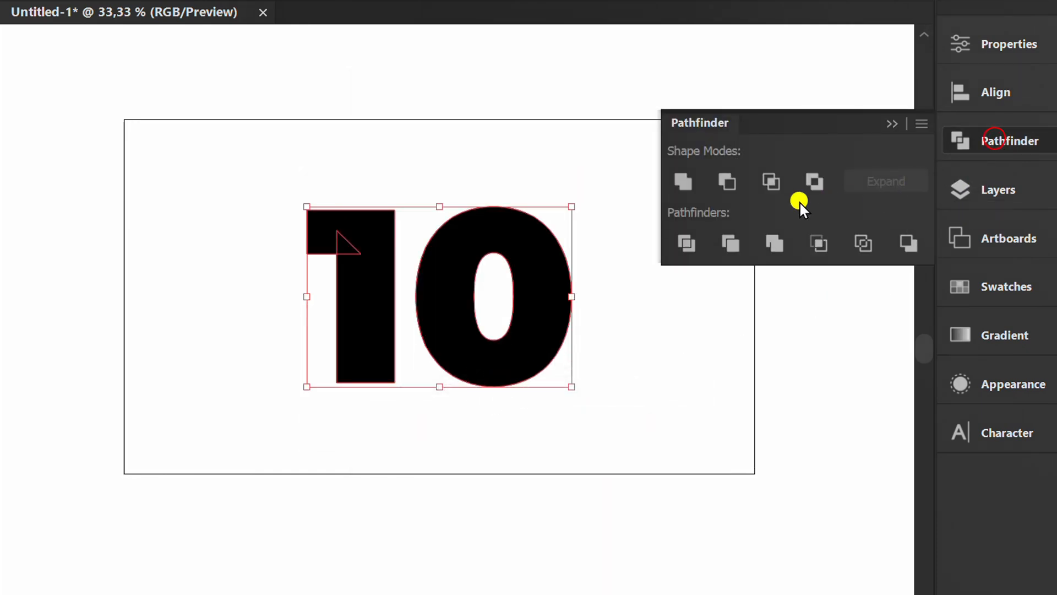
pyautogui.click(679, 183)
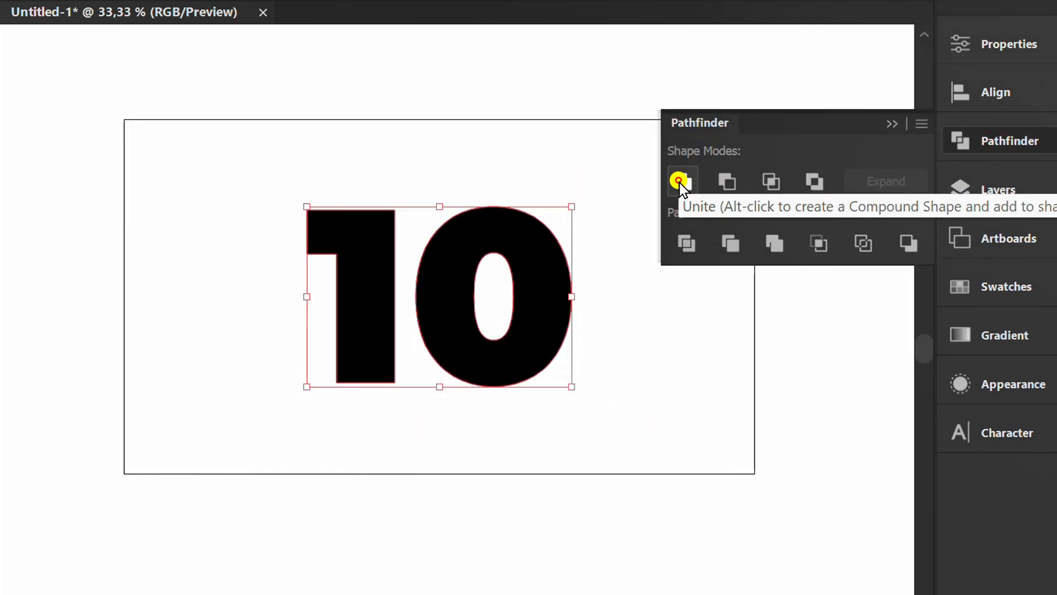
pyautogui.click(892, 123)
# Apply the 3D Rotate (Classic) effect to the digits with the Isometric Top position.
pyautogui.click(276, 22)
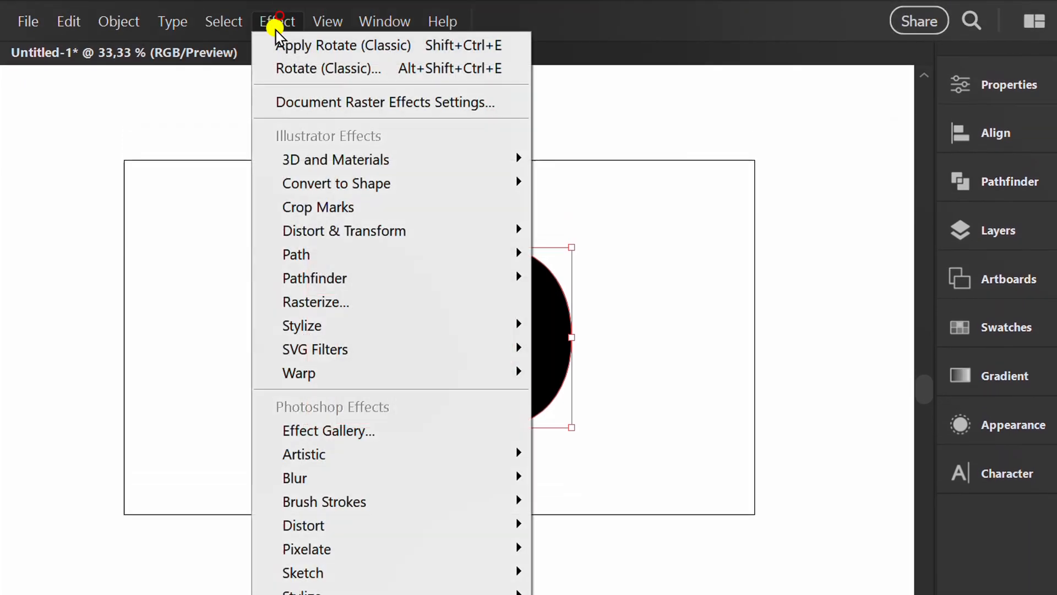
pyautogui.moveTo(440, 163)
pyautogui.moveTo(680, 293)
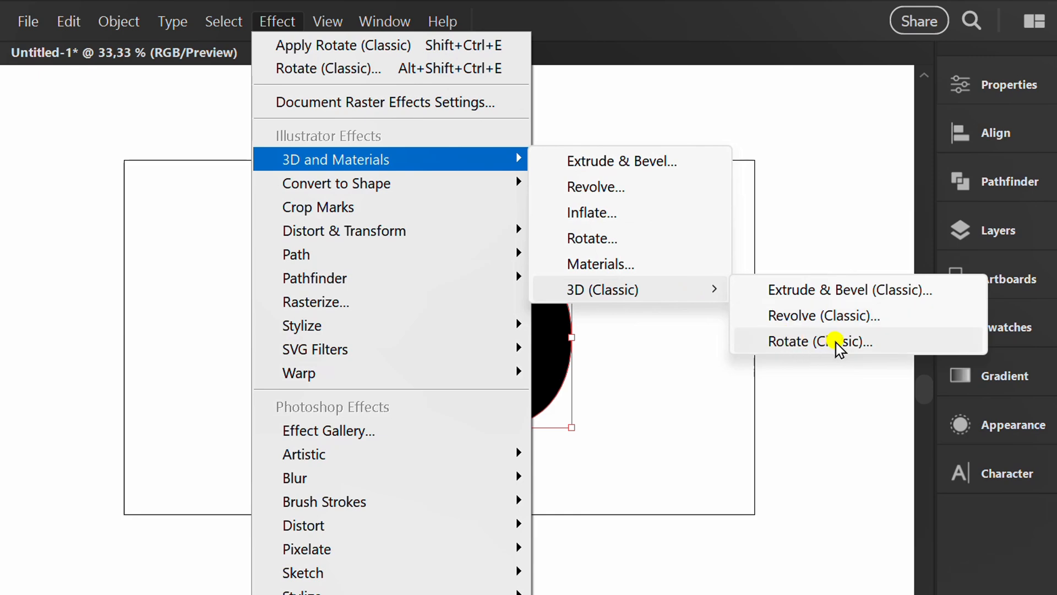
pyautogui.click(835, 343)
pyautogui.click(482, 148)
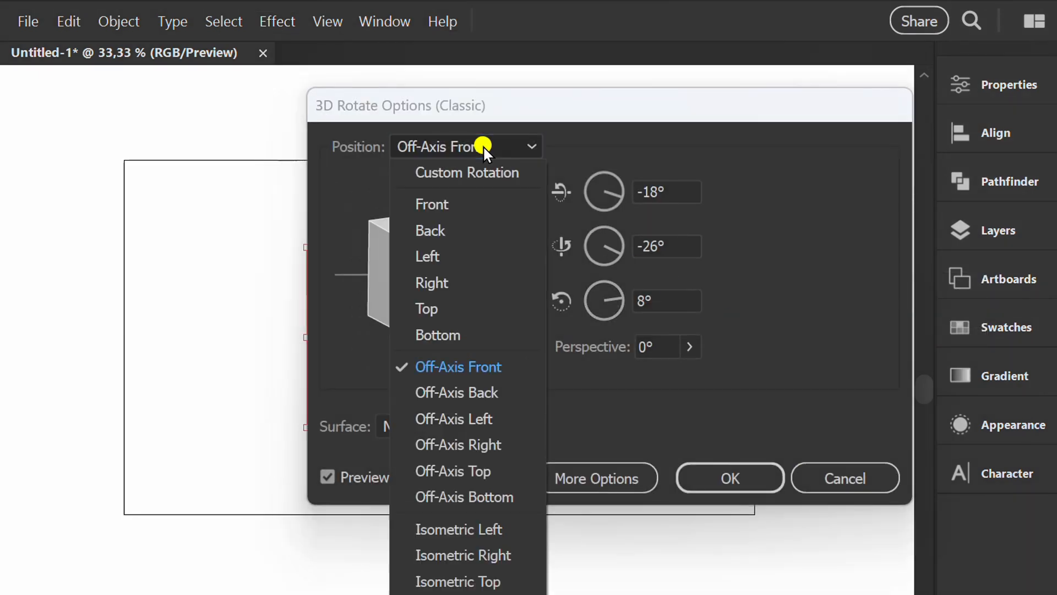
pyautogui.click(500, 582)
pyautogui.click(726, 479)
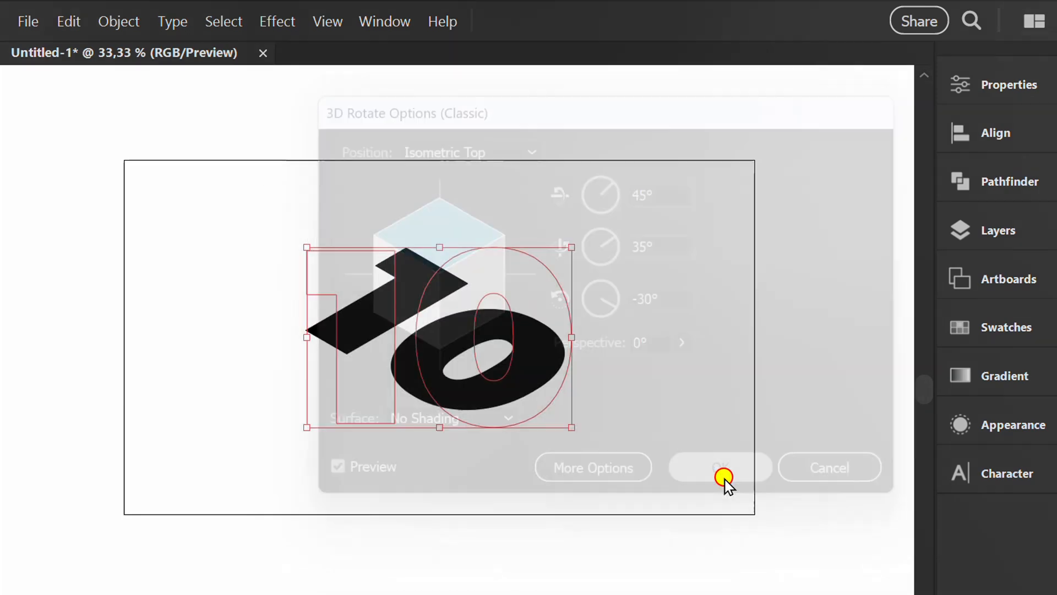
# Expand the appearance of the rotated digits and ungroup the result.
pyautogui.click(116, 14)
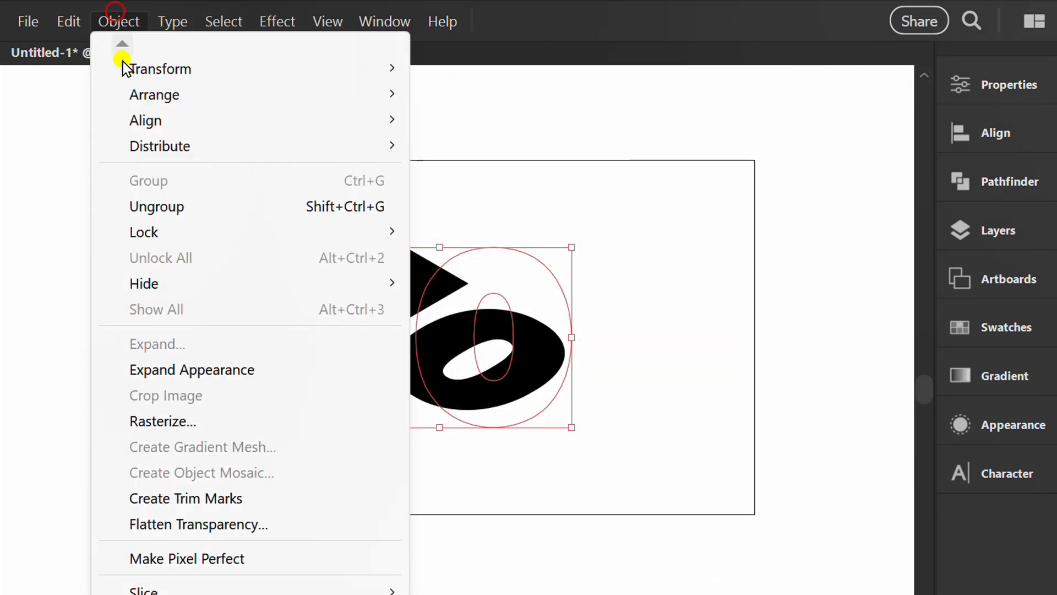
pyautogui.click(230, 368)
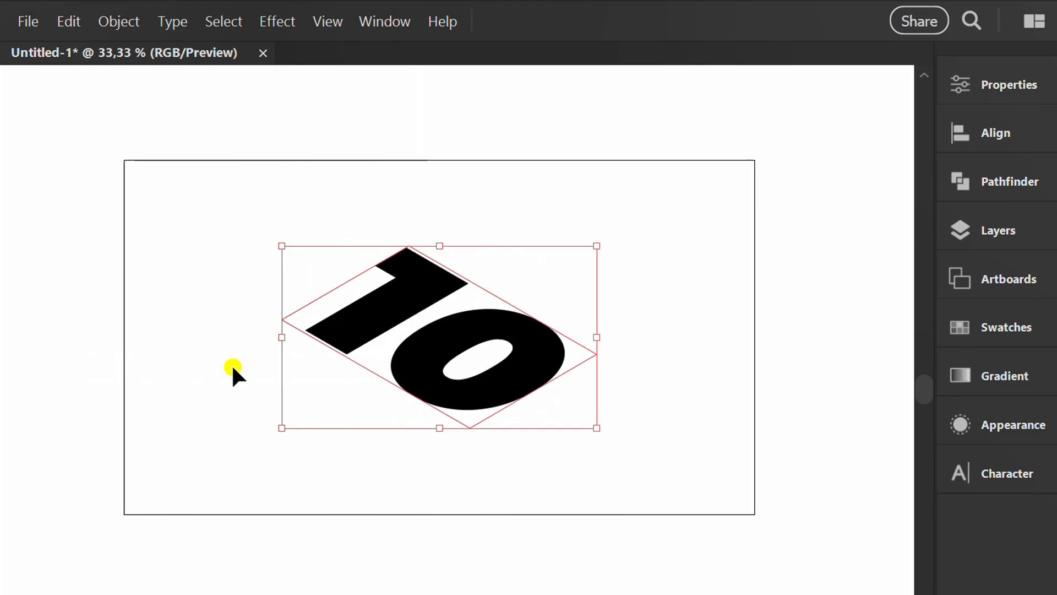
pyautogui.rightClick(302, 291)
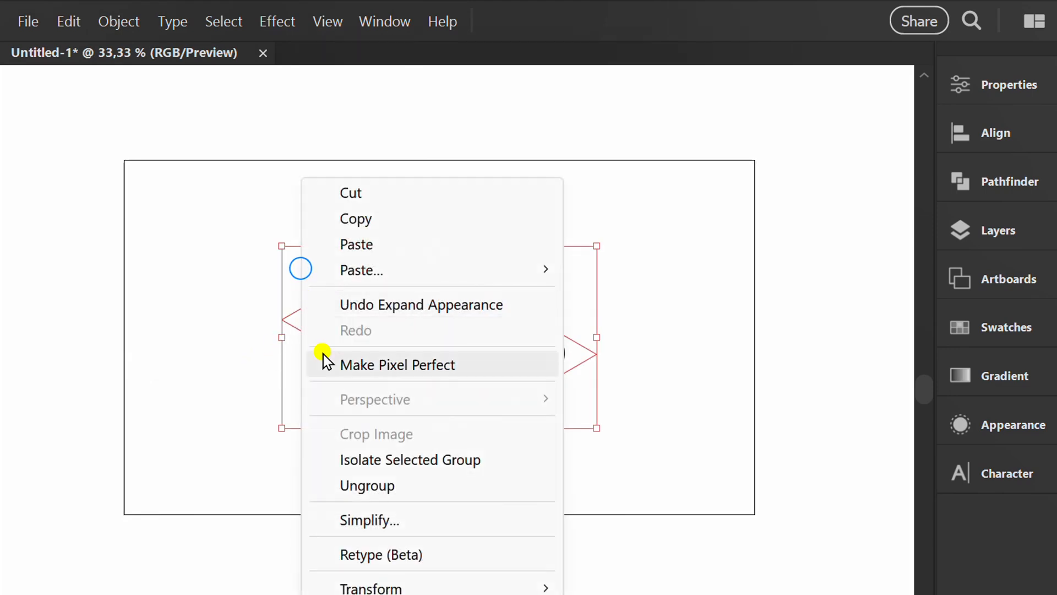
pyautogui.click(385, 484)
pyautogui.click(385, 482)
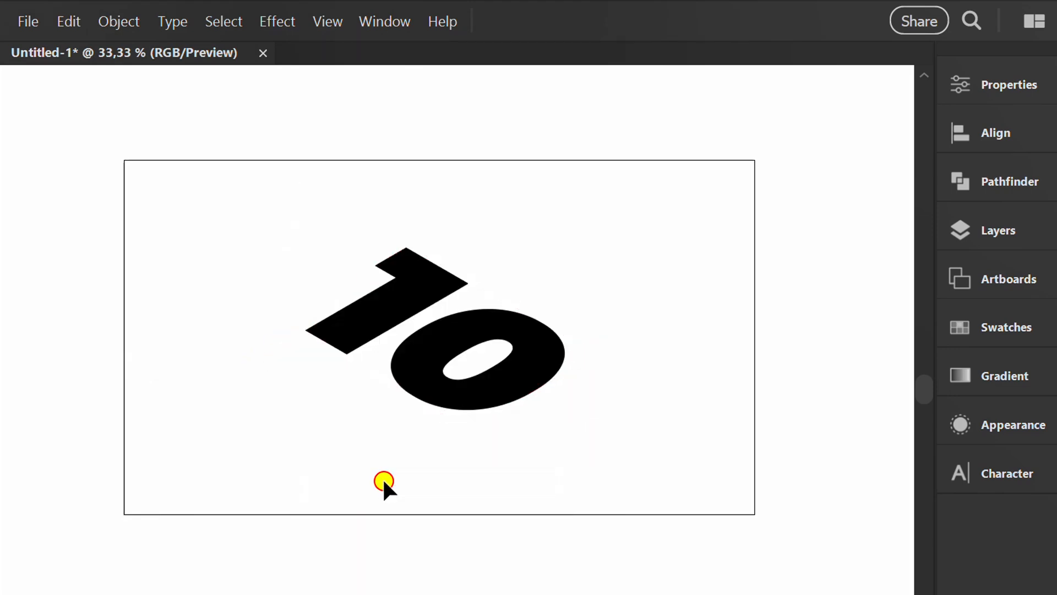
# Isolate the digits' clip group, delete its clipping path, and exit isolation mode.
pyautogui.doubleClick(377, 322)
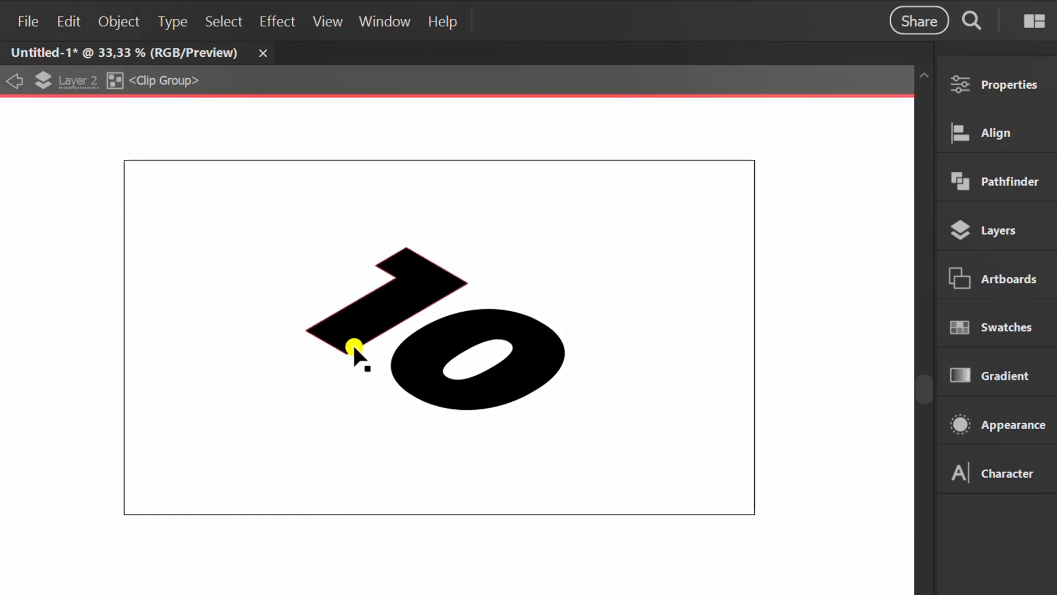
pyautogui.scroll(4, 354, 376)
pyautogui.moveTo(469, 339); pyautogui.dragTo(398, 450)
pyautogui.press('Delete')
pyautogui.scroll(-4, 397, 448)
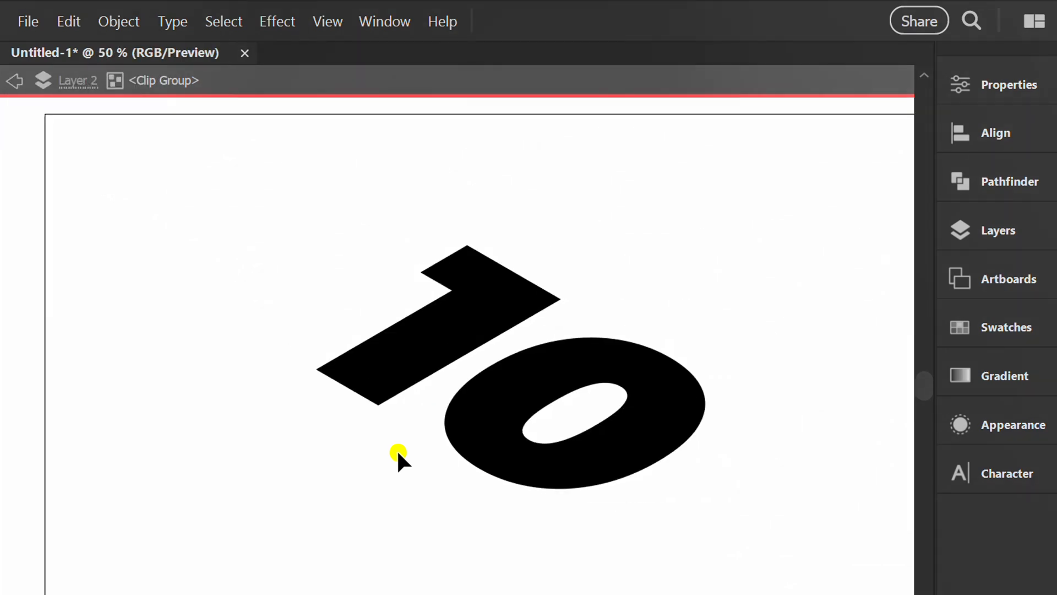
pyautogui.click(15, 87)
pyautogui.scroll(1, 624, 491)
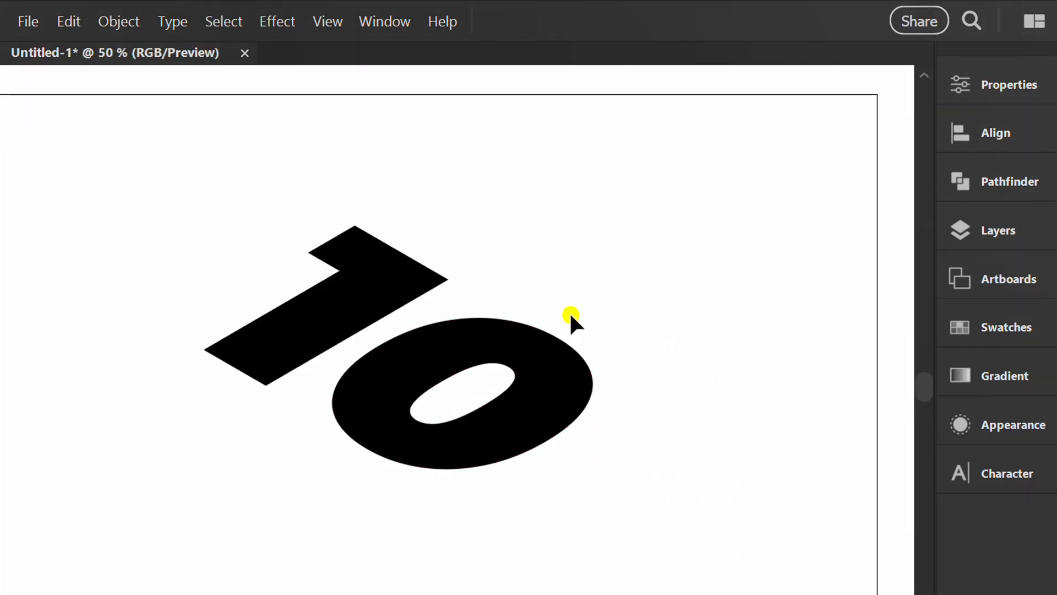
# Copy the digits, lock the original, and paste the copy in place in front of it.
pyautogui.moveTo(590, 215); pyautogui.dragTo(436, 373)
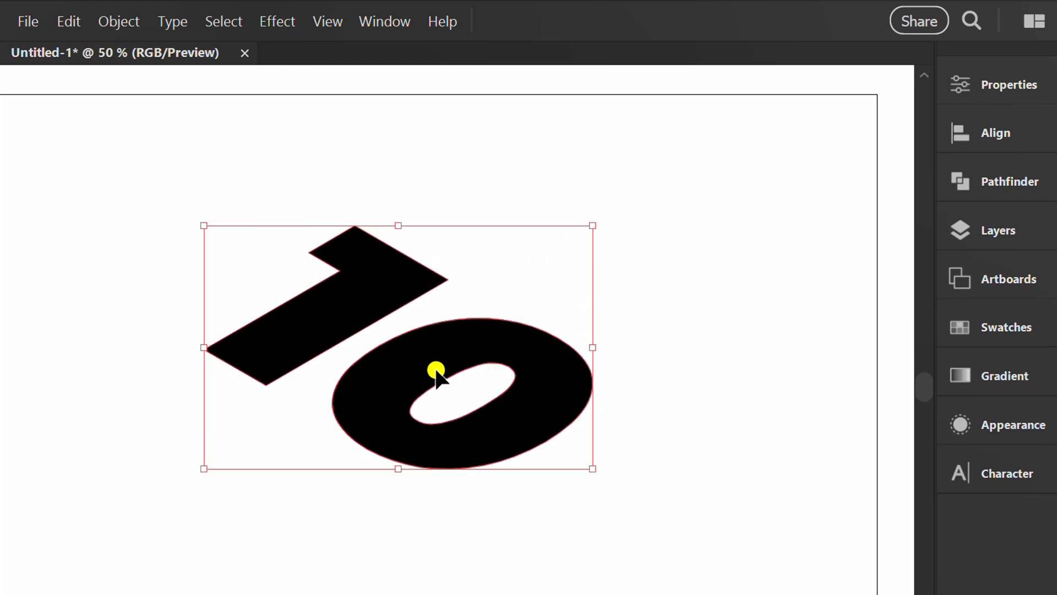
pyautogui.hotkey('ctrl', 'c')
pyautogui.click(114, 22)
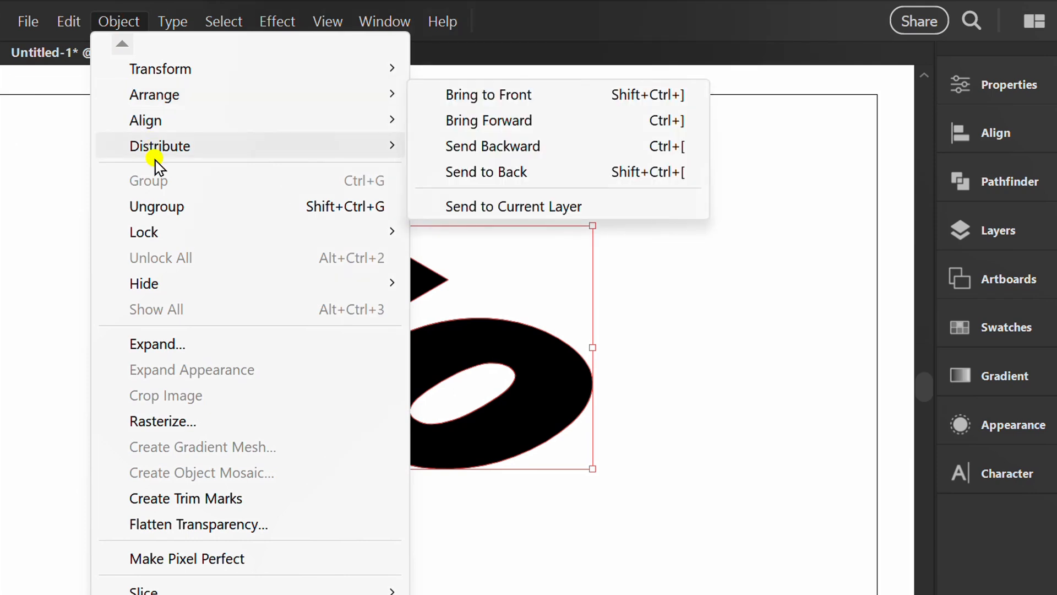
pyautogui.moveTo(347, 231)
pyautogui.click(480, 230)
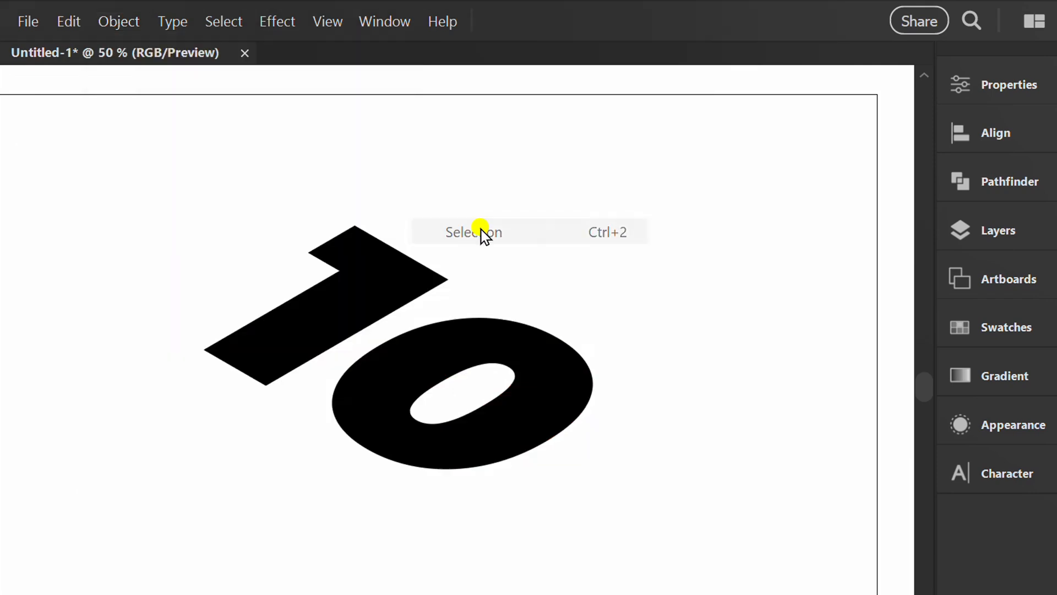
pyautogui.hotkey('ctrl', 'f')
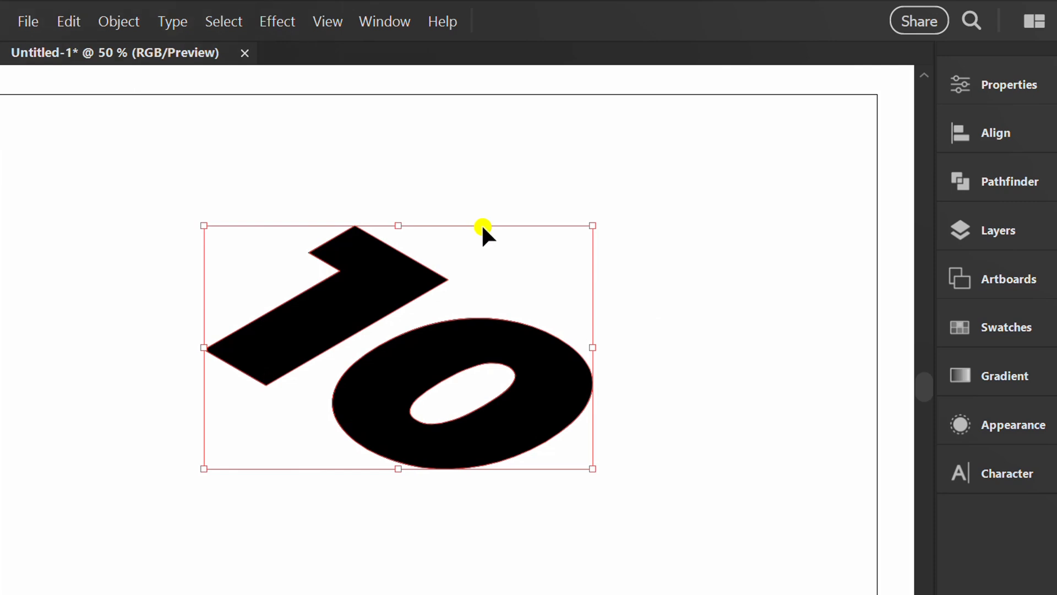
# Fill the pasted copy of the digits with a light grey swatch.
pyautogui.click(996, 82)
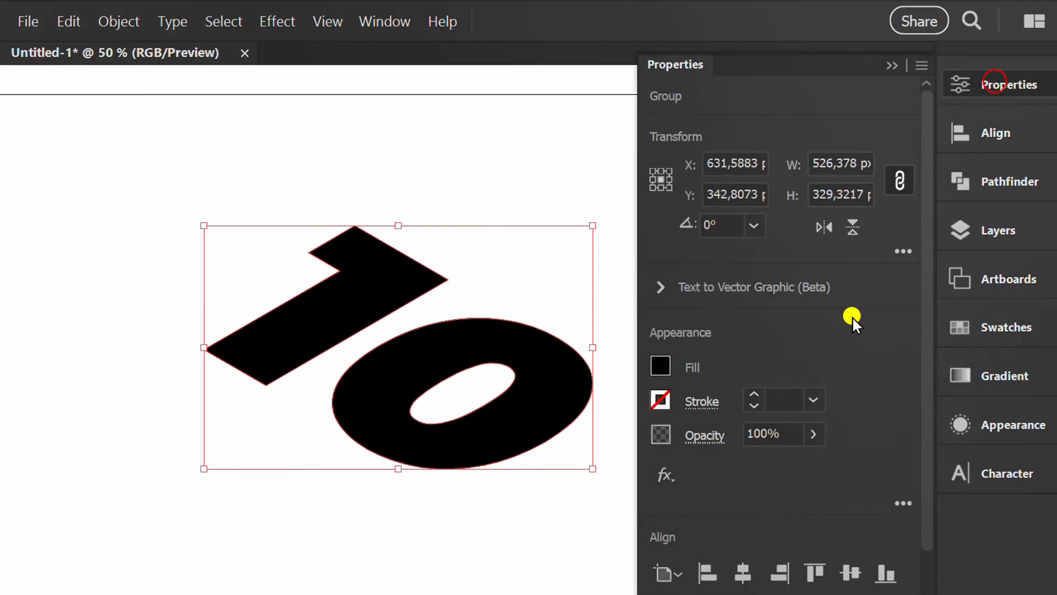
pyautogui.click(662, 364)
pyautogui.click(584, 519)
pyautogui.click(570, 520)
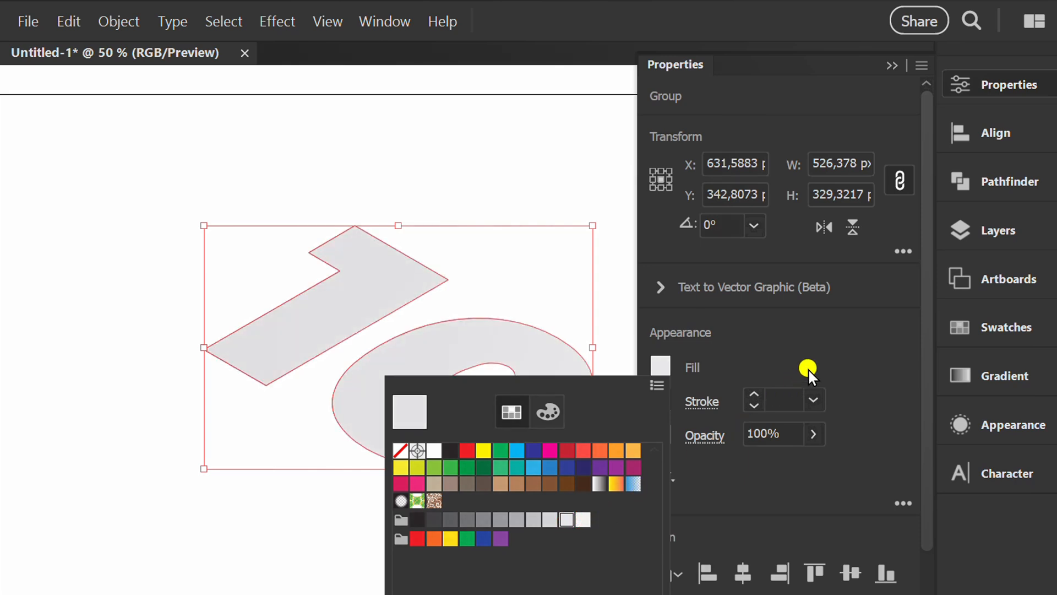
pyautogui.click(822, 347)
pyautogui.click(883, 64)
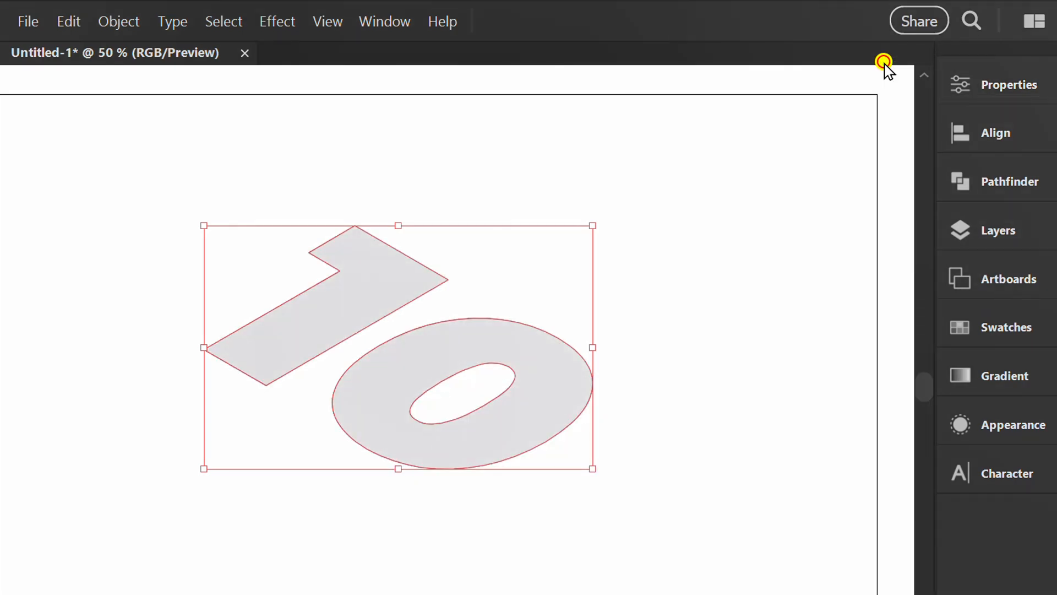
# Ungroup the light grey digits twice so the 1 and the 0 are separate shapes.
pyautogui.rightClick(402, 371)
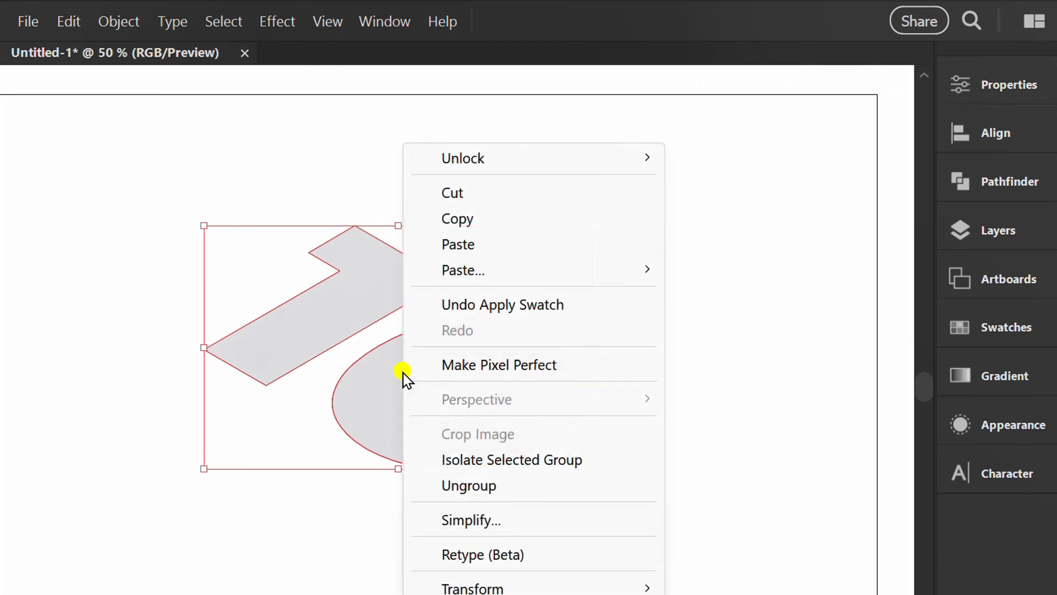
pyautogui.click(495, 483)
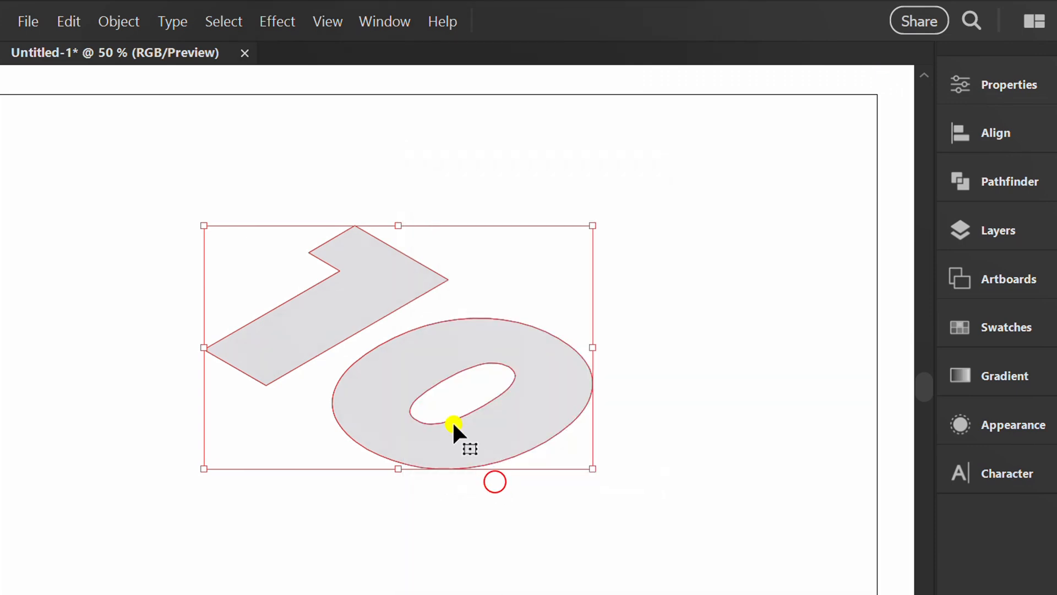
pyautogui.rightClick(404, 357)
pyautogui.click(484, 484)
pyautogui.moveTo(416, 498); pyautogui.dragTo(402, 419)
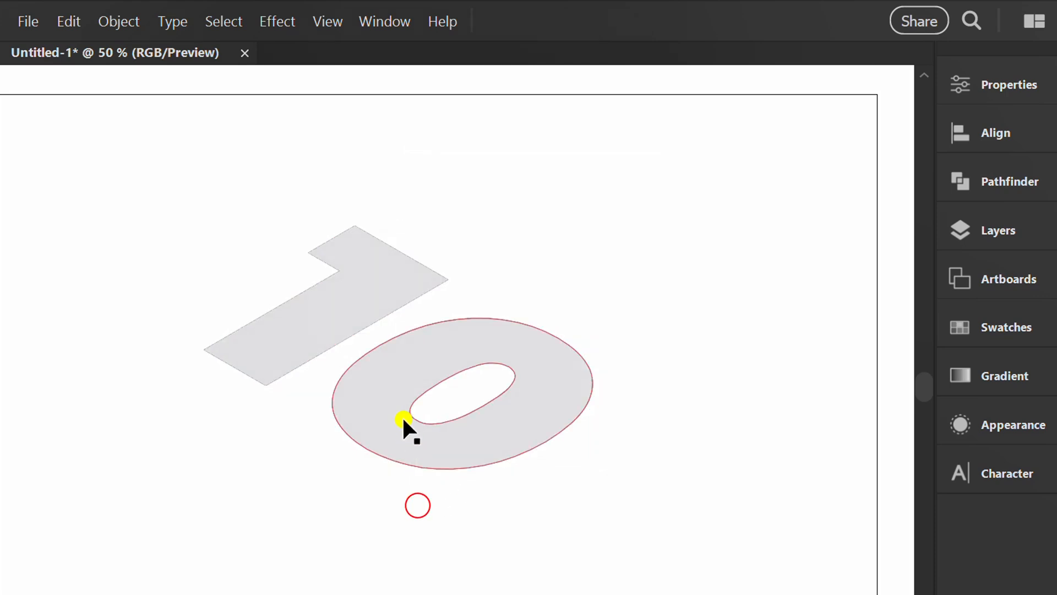
pyautogui.click(308, 346)
pyautogui.click(300, 430)
# Add three anchor points along the lower long edge of the grey 1 with the Curvature tool.
pyautogui.scroll(2, 319, 338)
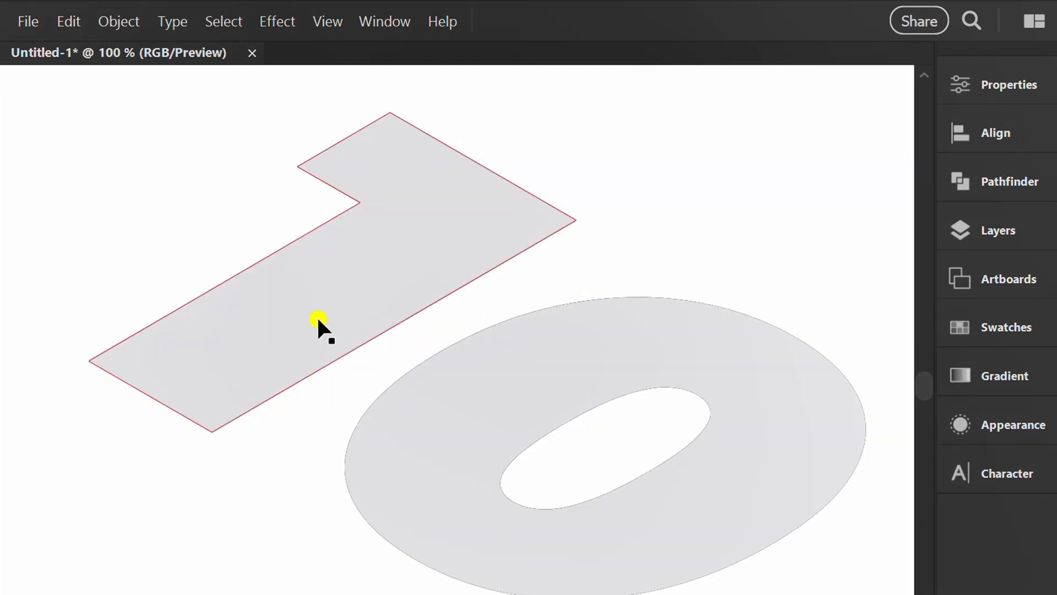
pyautogui.click(315, 277)
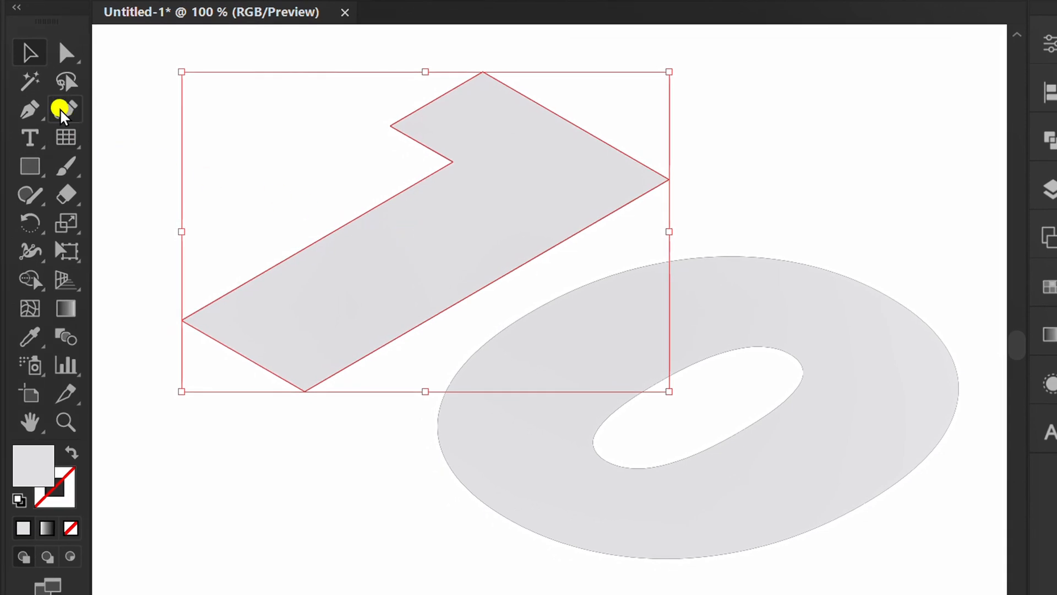
pyautogui.click(62, 108)
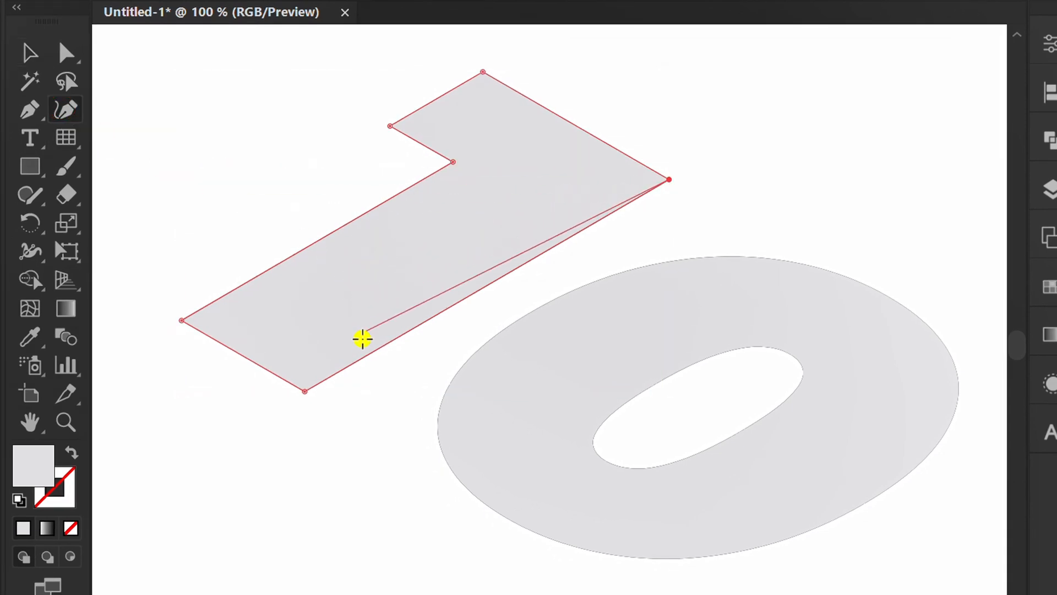
pyautogui.click(380, 347)
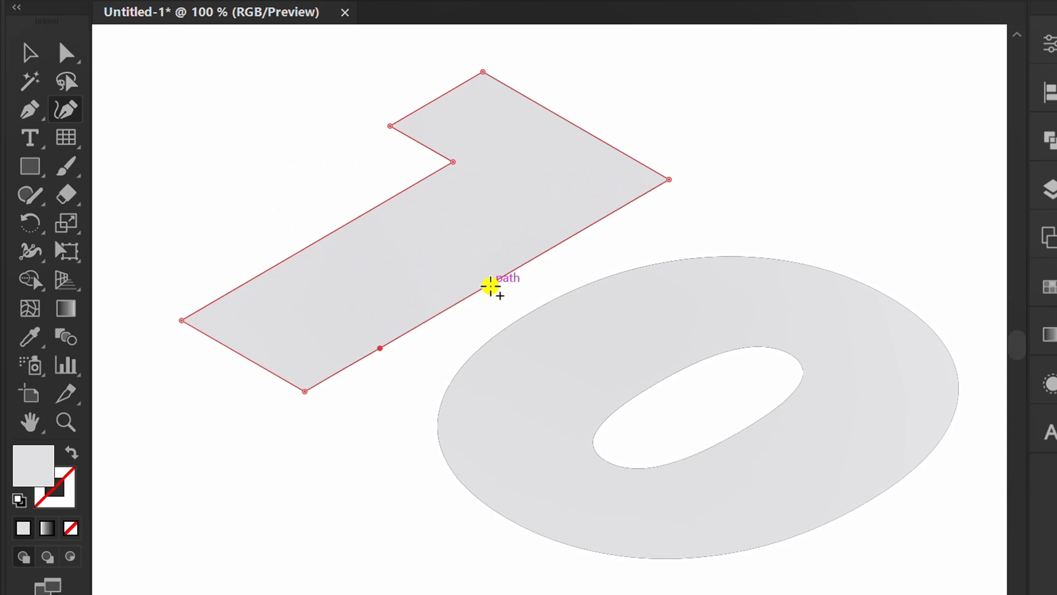
pyautogui.click(608, 217)
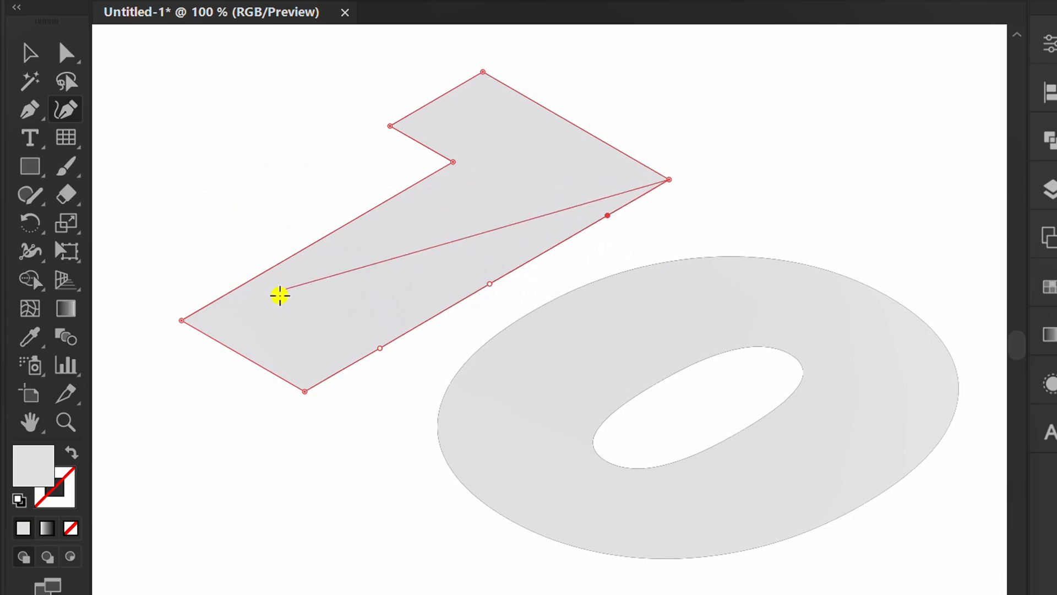
pyautogui.press('Escape')
# Add two anchor points on the upper long edge of the grey 1 and one on its lower end edge.
pyautogui.click(252, 280)
pyautogui.click(349, 223)
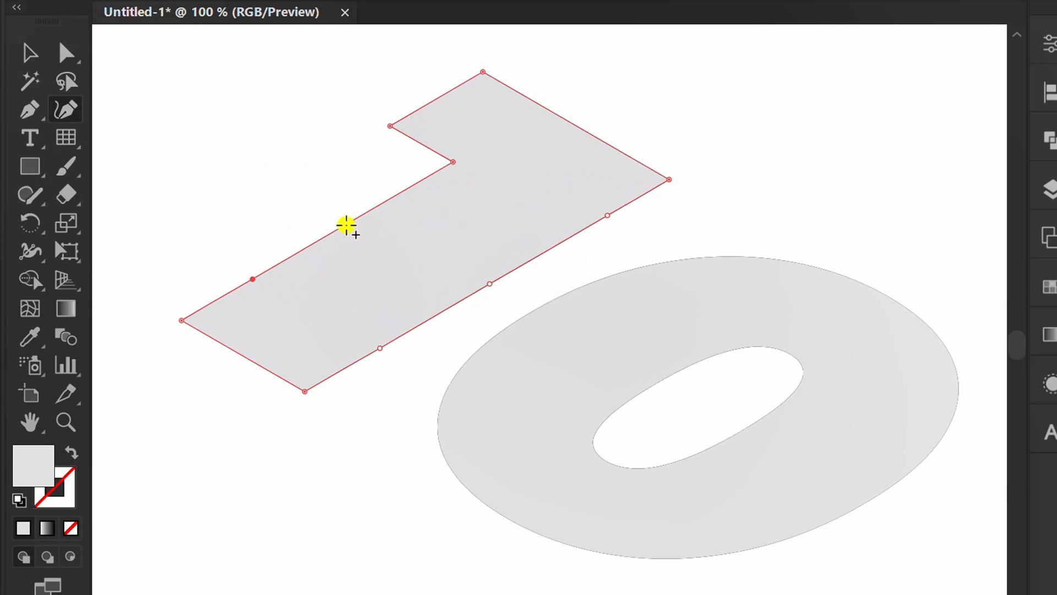
pyautogui.press('Escape')
pyautogui.click(246, 355)
pyautogui.press('Escape')
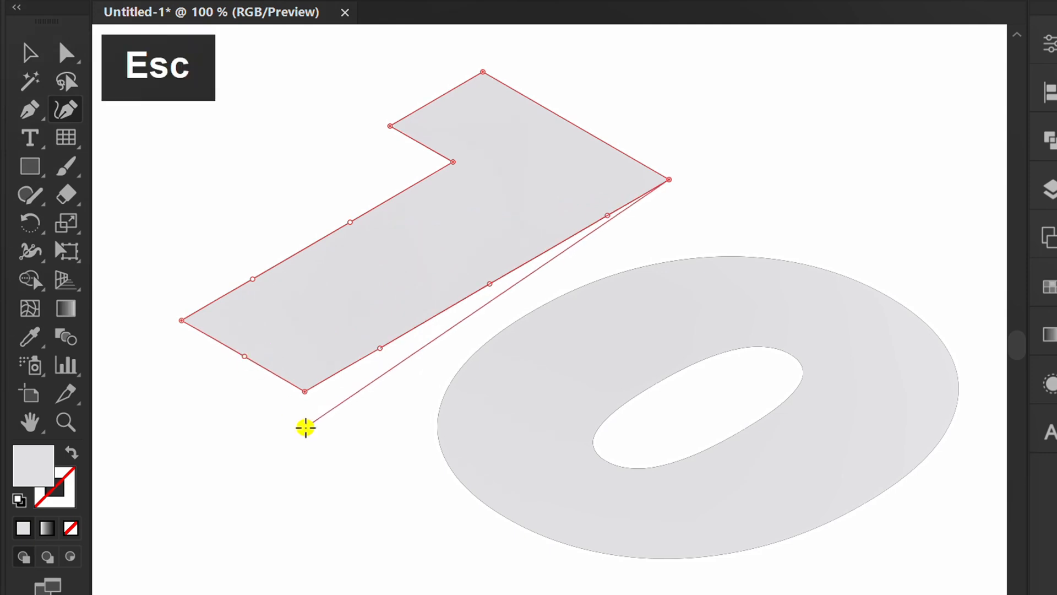
pyautogui.press('Escape')
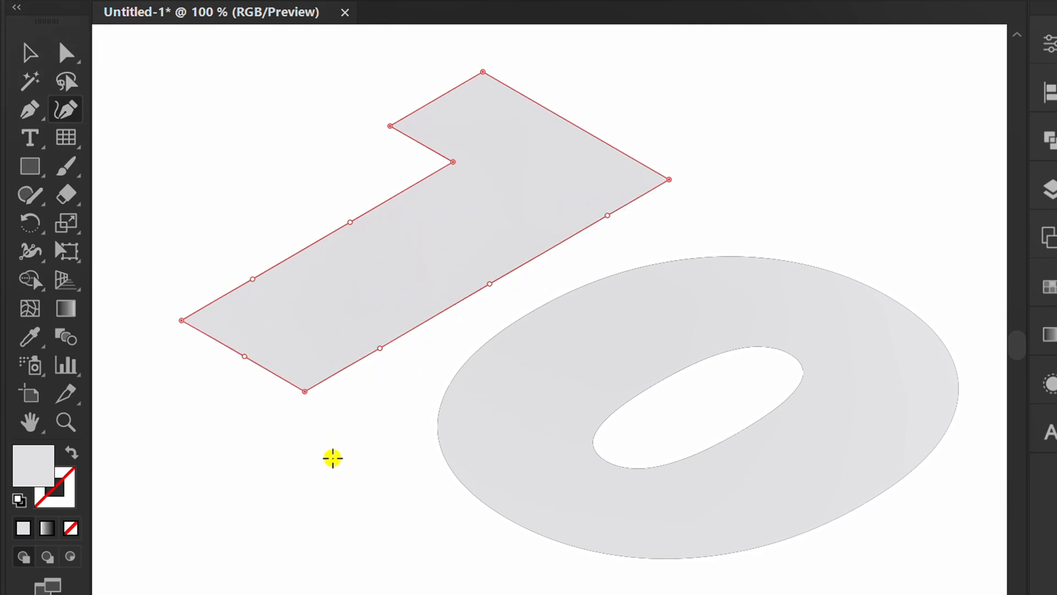
pyautogui.press('v')
pyautogui.click(333, 480)
# Pull anchor points on the lower and left outer outline of the grey 0 inward to expose the black copy beneath.
pyautogui.scroll(-1, 342, 435)
pyautogui.scroll(2, 616, 468)
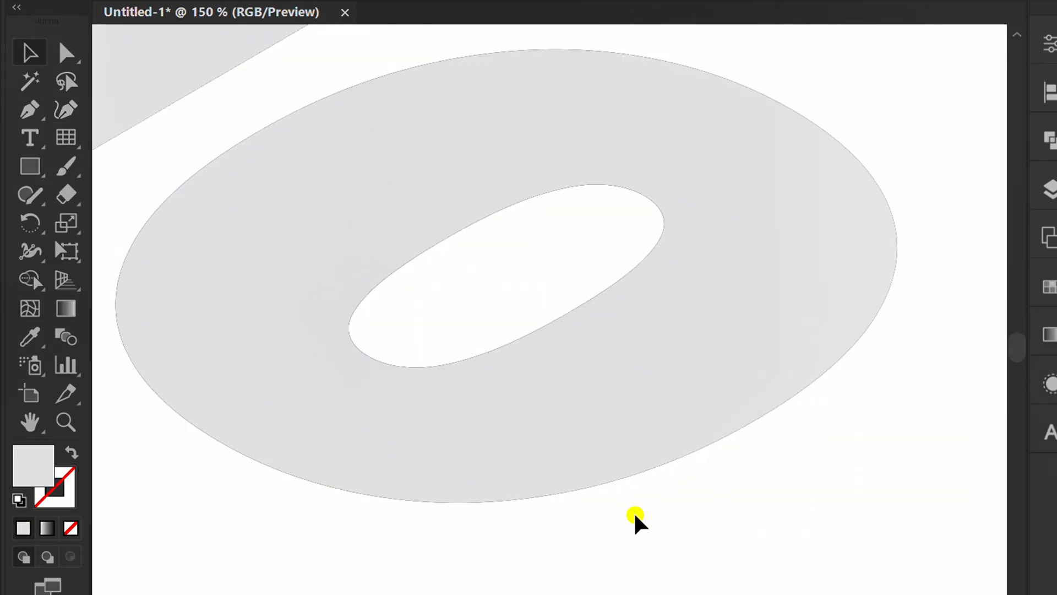
pyautogui.click(628, 353)
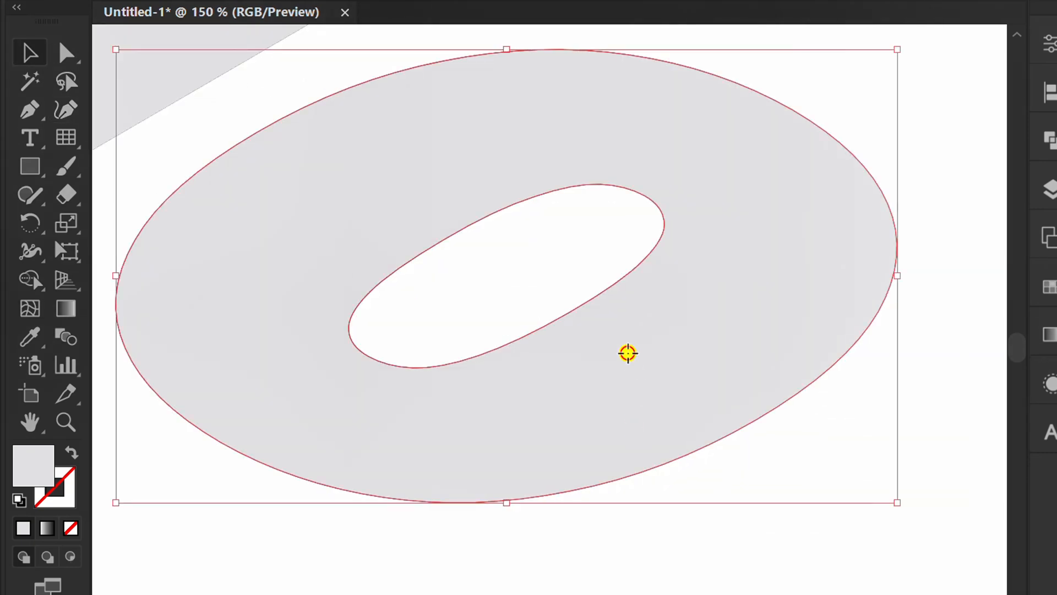
pyautogui.press('a')
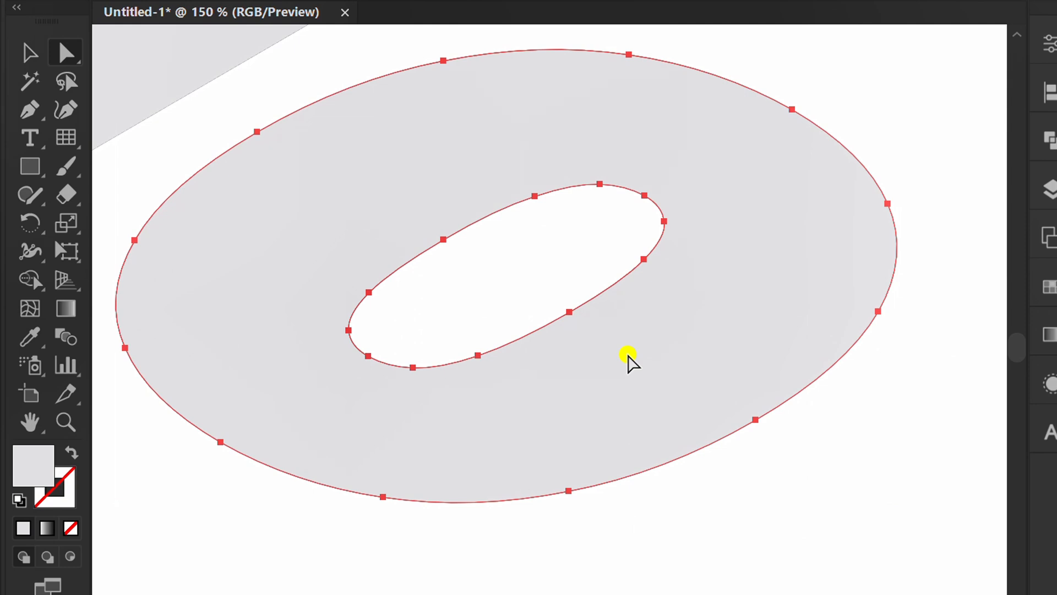
pyautogui.click(756, 420)
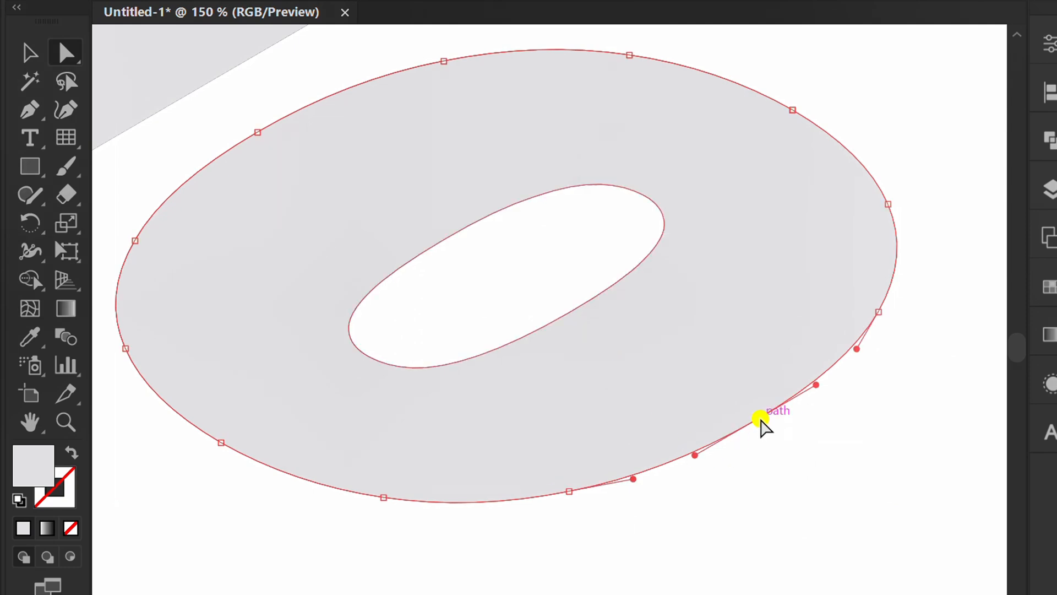
pyautogui.moveTo(756, 420); pyautogui.dragTo(752, 331)
pyautogui.moveTo(383, 497); pyautogui.dragTo(386, 468)
pyautogui.moveTo(501, 510); pyautogui.dragTo(609, 528)
pyautogui.moveTo(235, 367); pyautogui.dragTo(238, 346)
# Pull the upper outer anchor of the grey 0 outward and reshape its inner hole by moving the hole's anchor points.
pyautogui.scroll(-1, 581, 424)
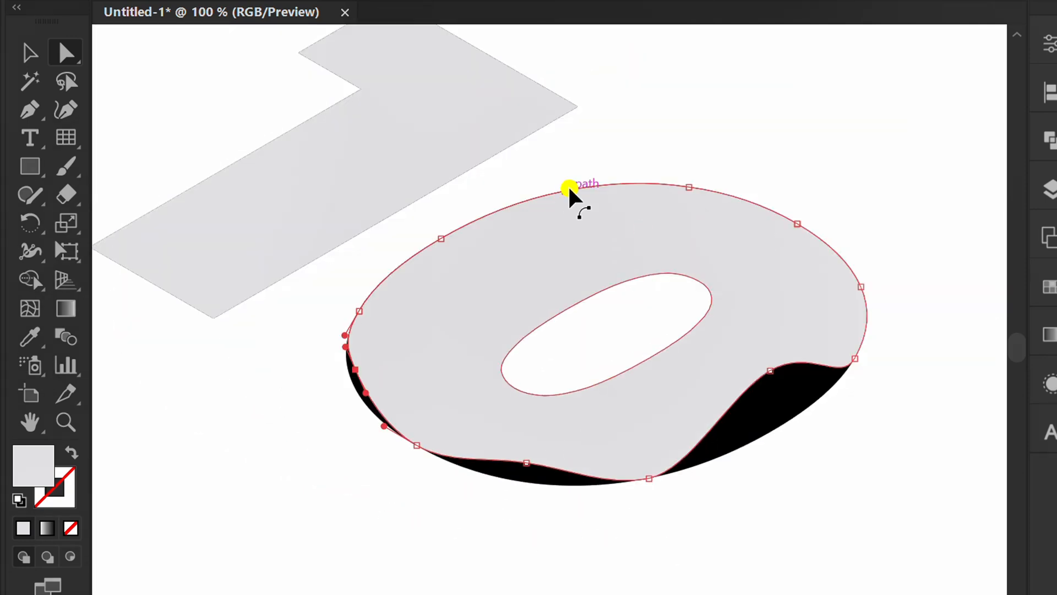
pyautogui.moveTo(566, 191); pyautogui.dragTo(565, 177)
pyautogui.moveTo(673, 245); pyautogui.dragTo(667, 208)
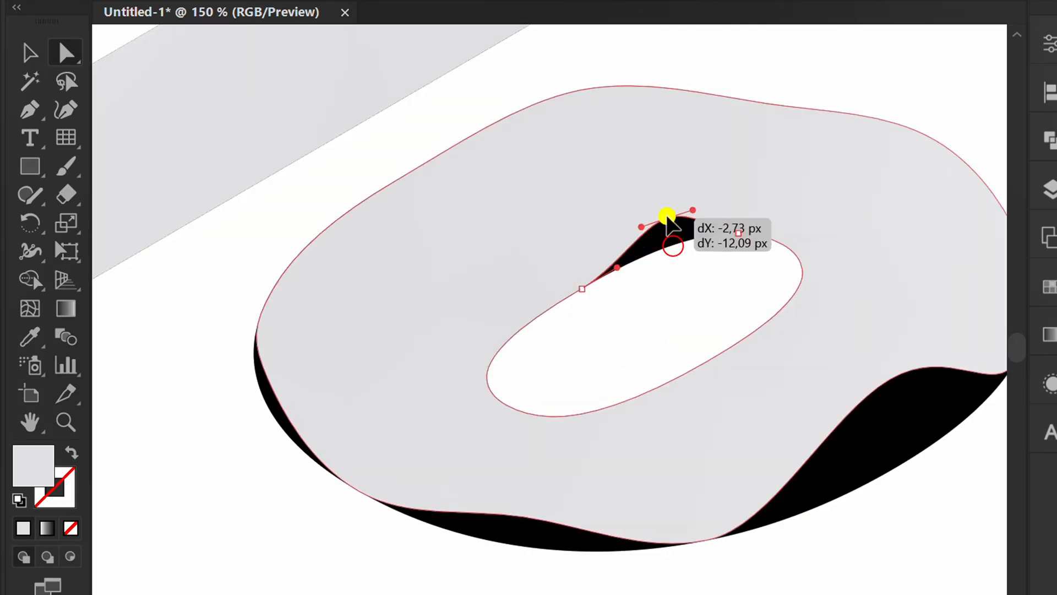
pyautogui.click(506, 324)
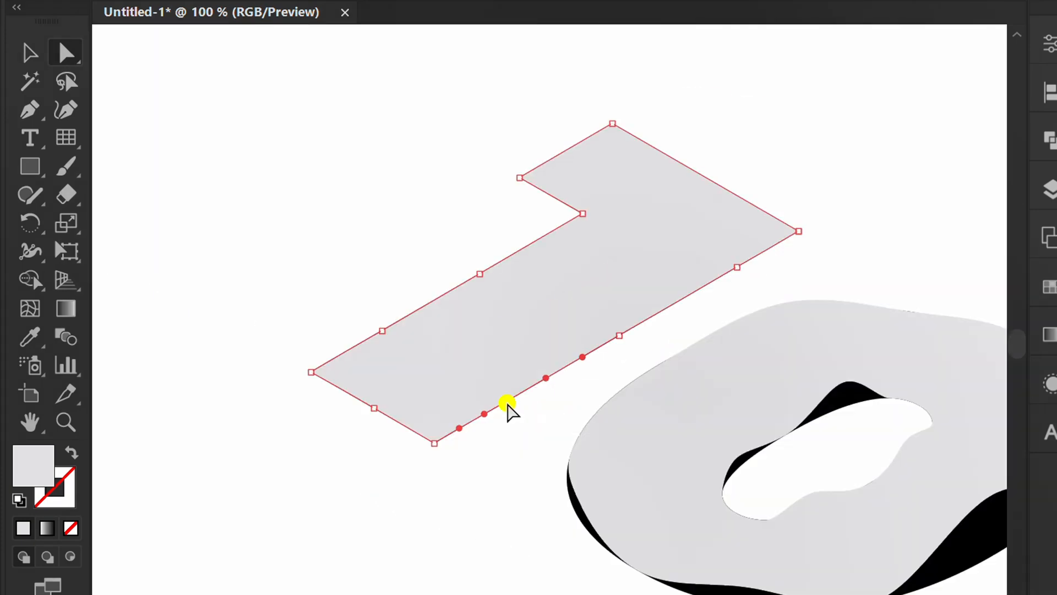
# Move the added anchor points on the grey 1's lower long edge and lower end edge upward into wavy curves.
pyautogui.moveTo(505, 403); pyautogui.dragTo(504, 365)
pyautogui.click(736, 267)
pyautogui.moveTo(736, 267); pyautogui.dragTo(731, 253)
pyautogui.moveTo(317, 388); pyautogui.dragTo(308, 354)
# Bend the short notch edge of the grey 1 inward into a curve with the Pen tool, and deselect the shape.
pyautogui.scroll(2, 391, 345)
pyautogui.press('p')
pyautogui.moveTo(482, 307); pyautogui.dragTo(494, 280)
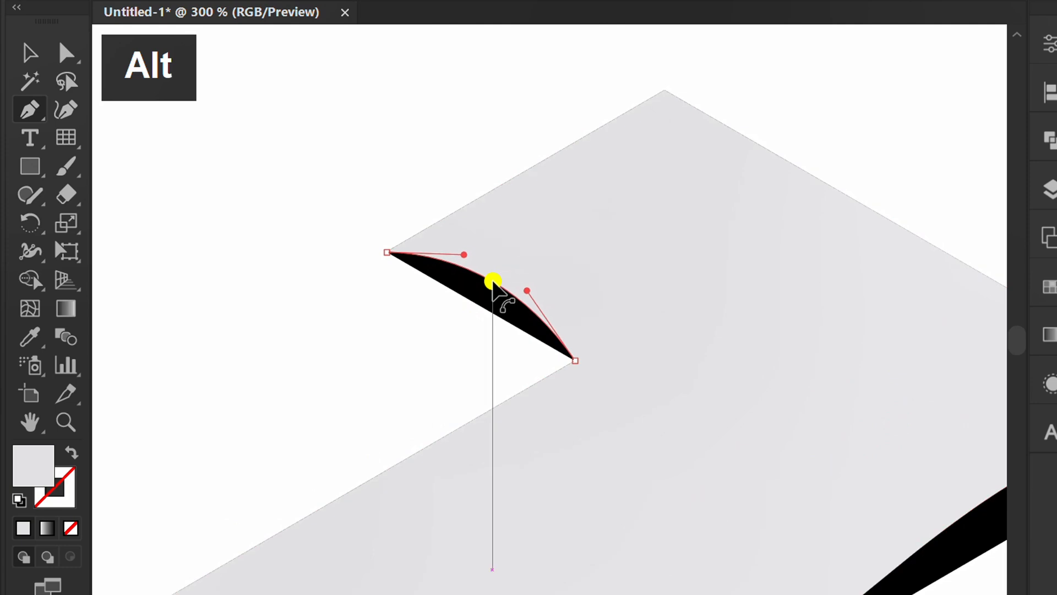
pyautogui.scroll(-6, 430, 396)
pyautogui.press('v')
pyautogui.click(427, 392)
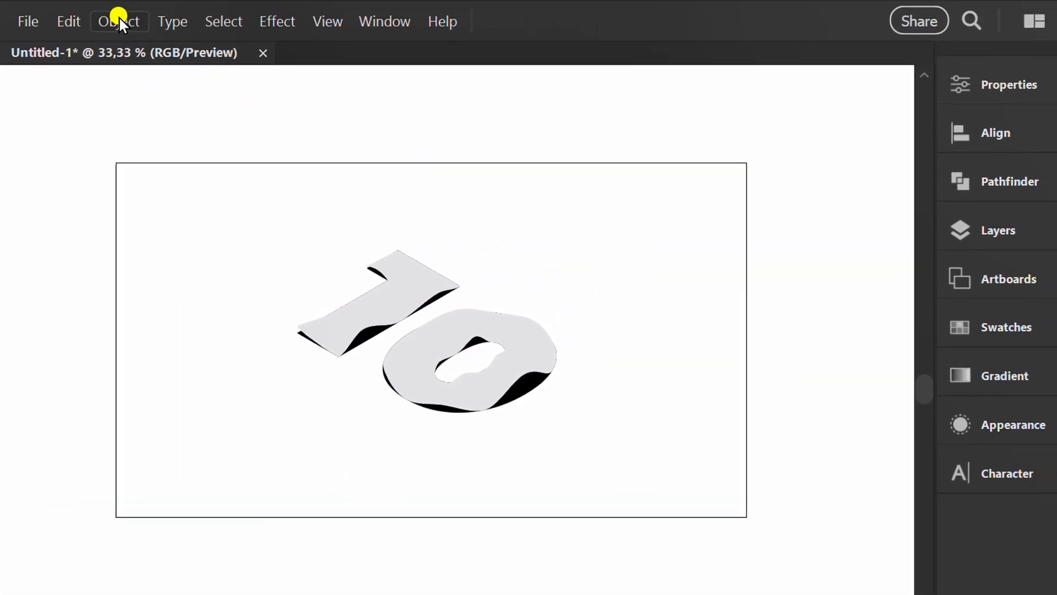
# Unlock all objects, and group the grey digits with the black digits beneath them.
pyautogui.click(119, 21)
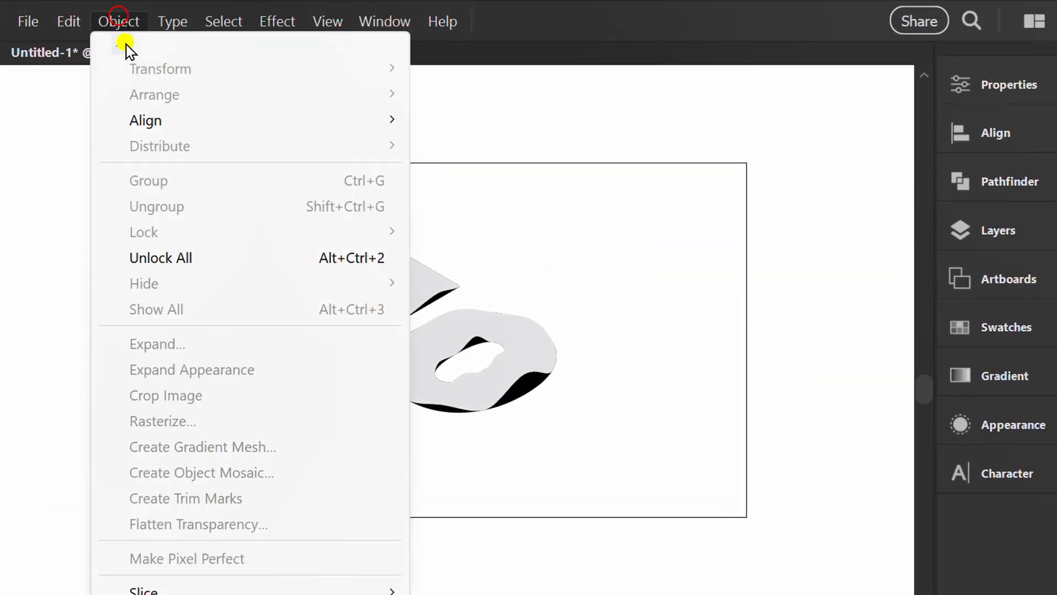
pyautogui.click(200, 256)
pyautogui.moveTo(632, 193); pyautogui.dragTo(222, 460)
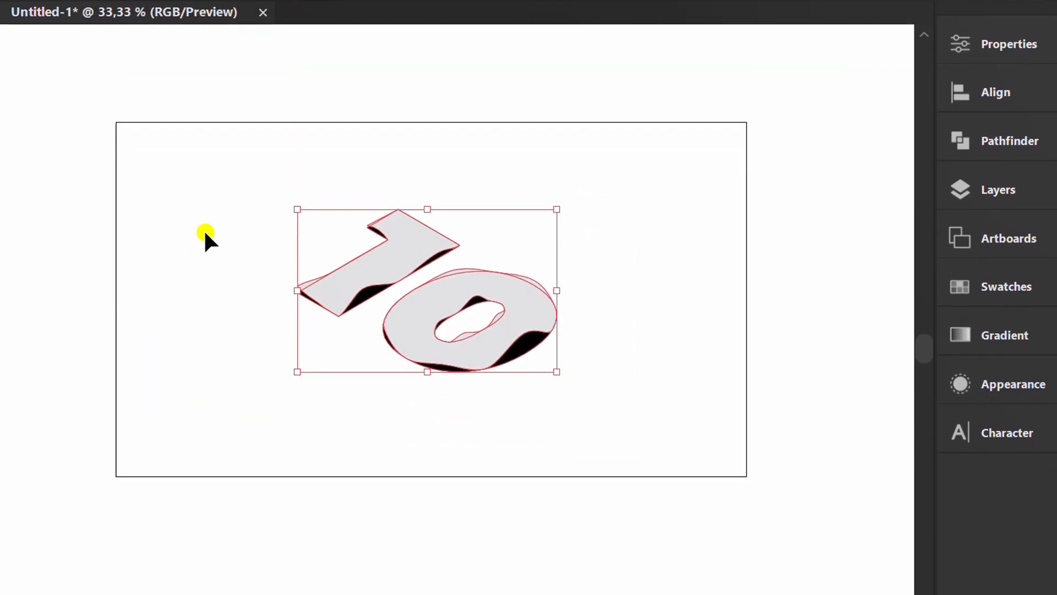
pyautogui.rightClick(207, 251)
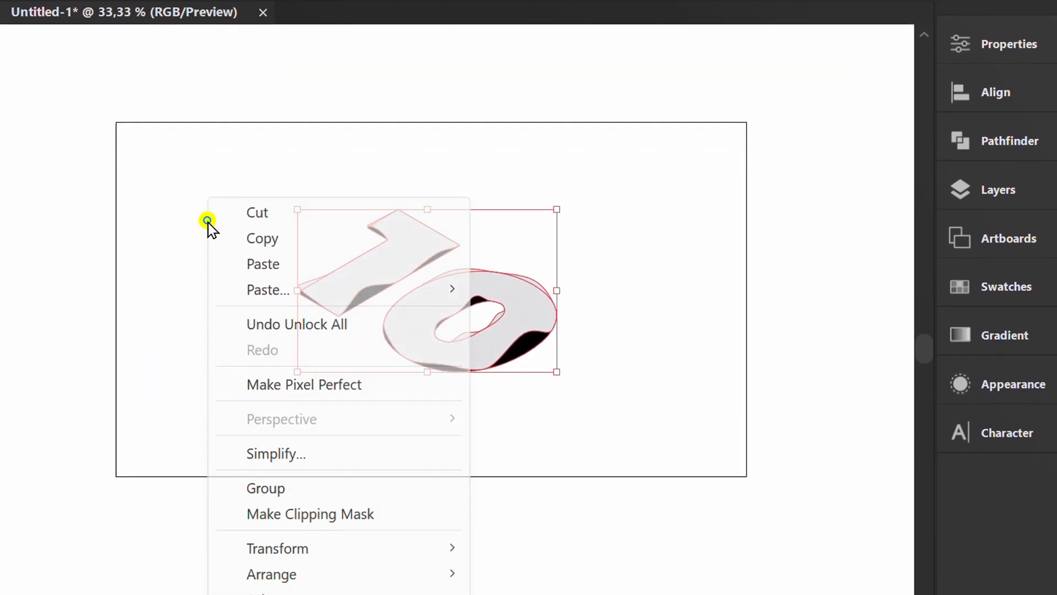
pyautogui.click(329, 489)
pyautogui.click(371, 428)
# Enlarge the grouped digits proportionally from their centre to about 733 px wide, and deselect them.
pyautogui.moveTo(600, 194); pyautogui.dragTo(347, 373)
pyautogui.moveTo(557, 374); pyautogui.dragTo(611, 432)
pyautogui.click(448, 486)
# Isolate the digits group, fill its front 1 and 0 with the lightest grey swatch, and exit isolation mode.
pyautogui.click(362, 256)
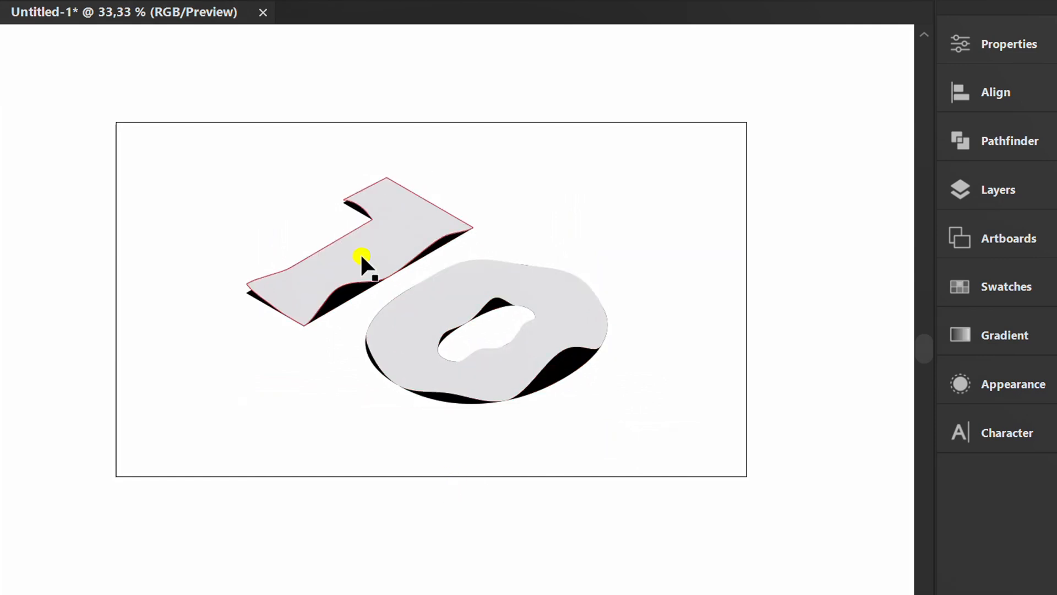
pyautogui.doubleClick(358, 246)
pyautogui.click(358, 247)
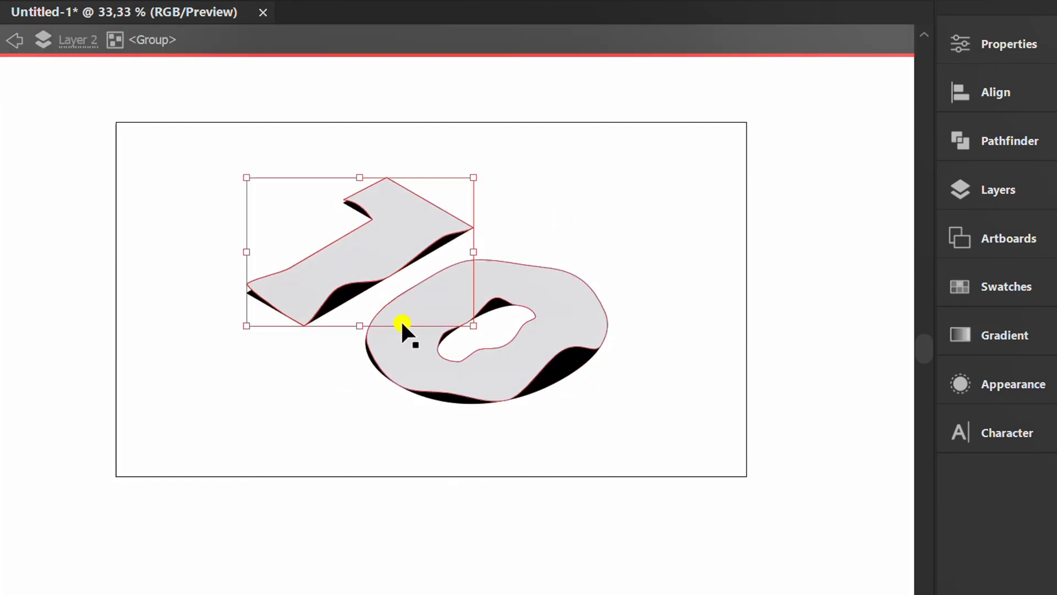
pyautogui.keyDown('shift'); pyautogui.click(403, 323); pyautogui.keyUp('shift')
pyautogui.click(1000, 42)
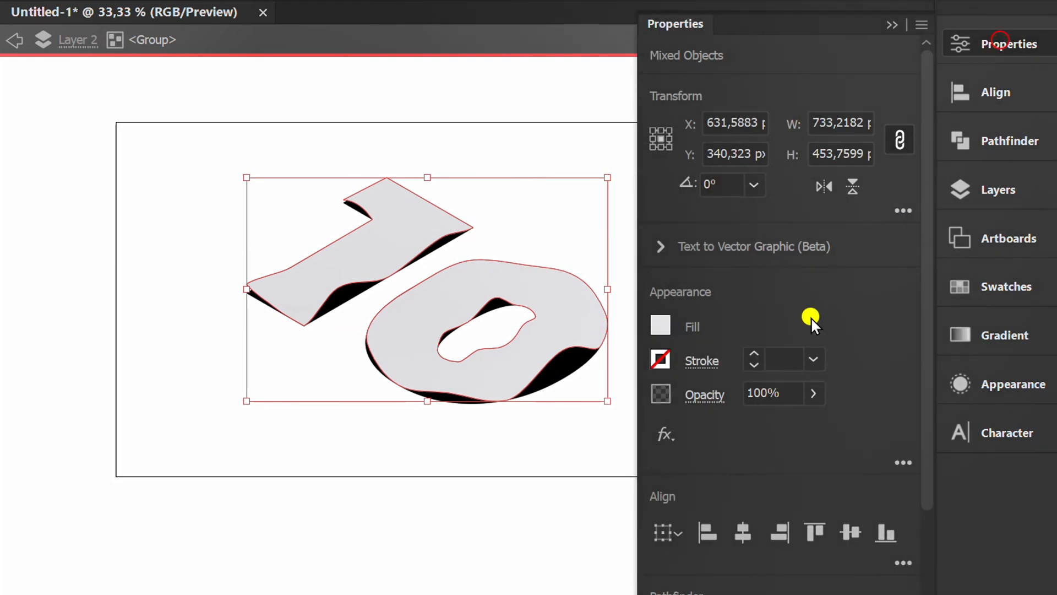
pyautogui.click(665, 326)
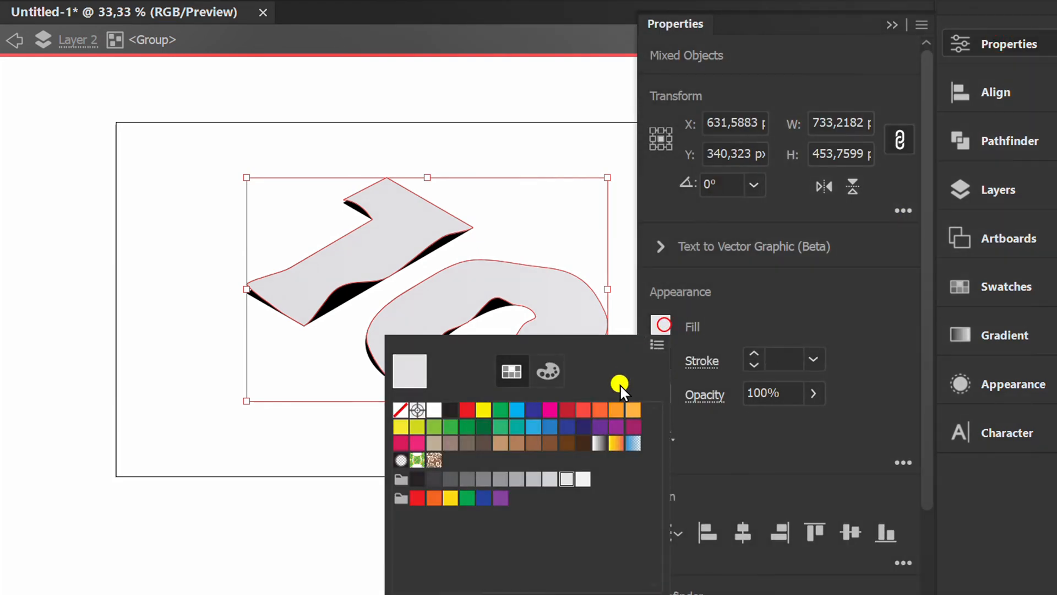
pyautogui.click(579, 484)
pyautogui.click(808, 297)
pyautogui.click(890, 25)
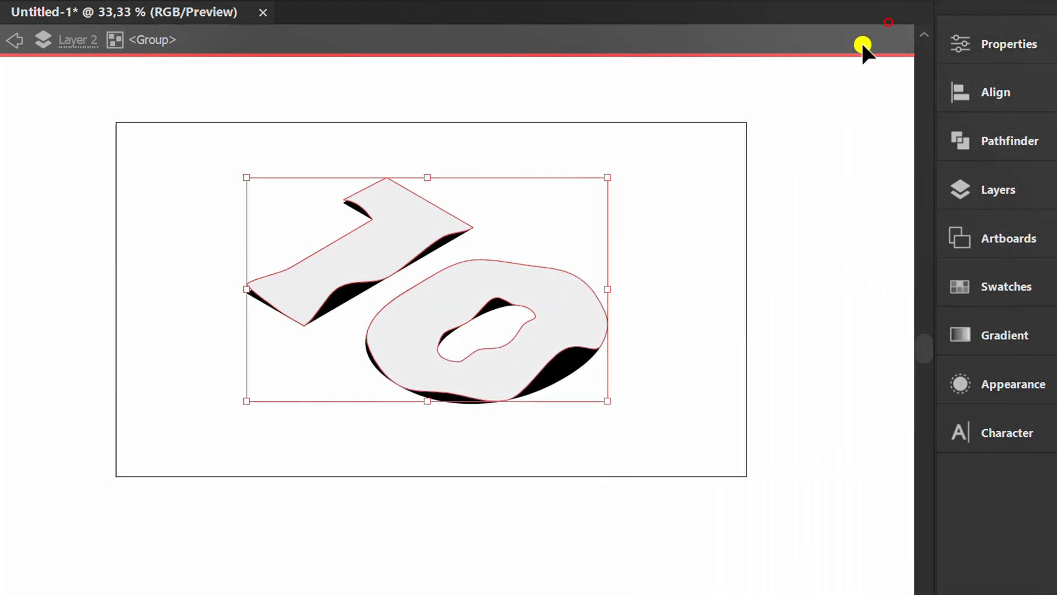
pyautogui.click(16, 40)
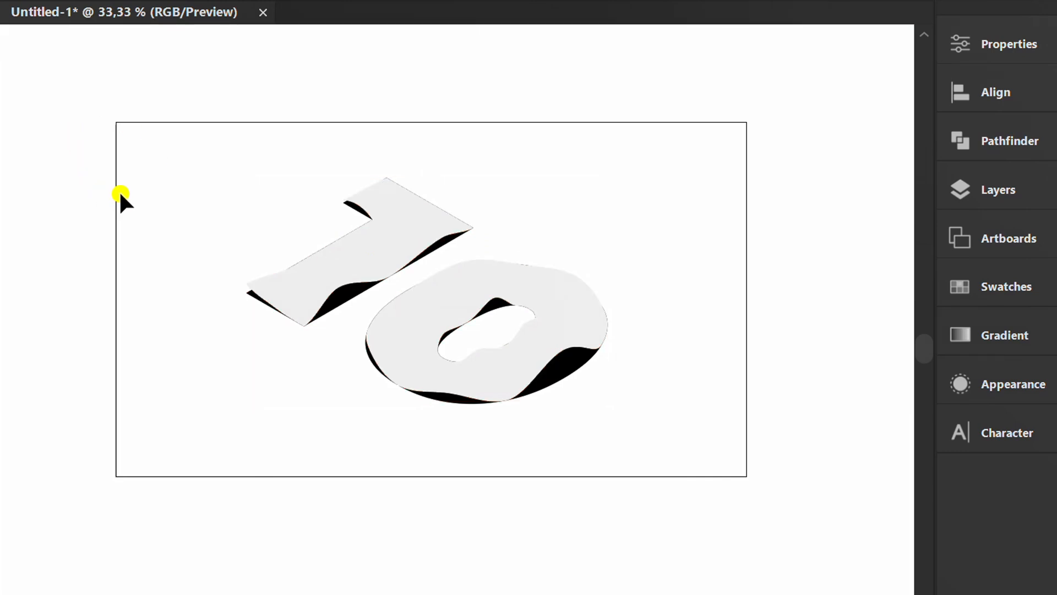
# Show Layer 1 so the grey background appears behind the digits.
pyautogui.click(975, 188)
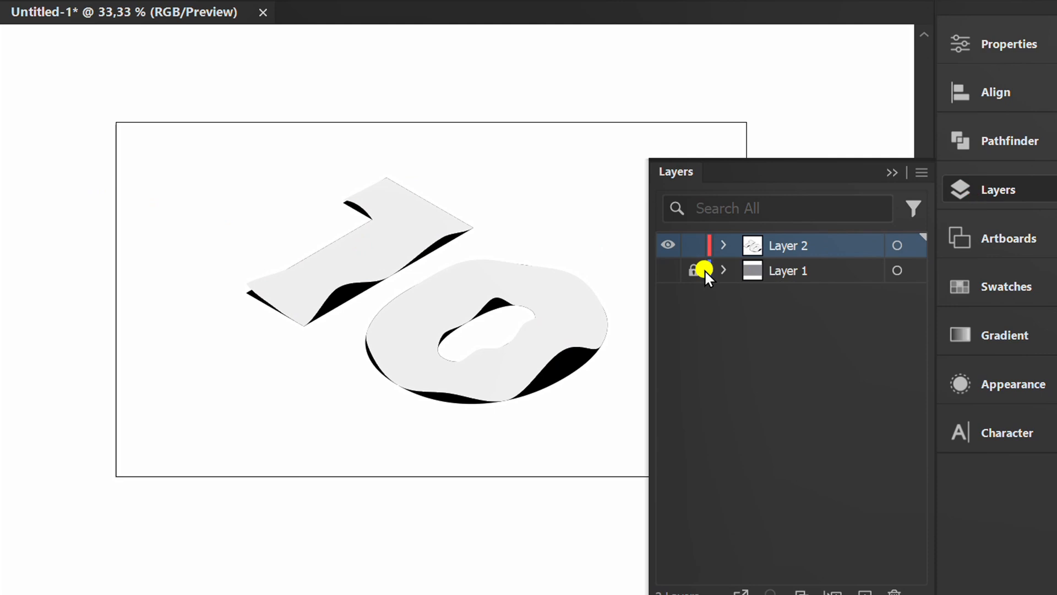
pyautogui.click(668, 269)
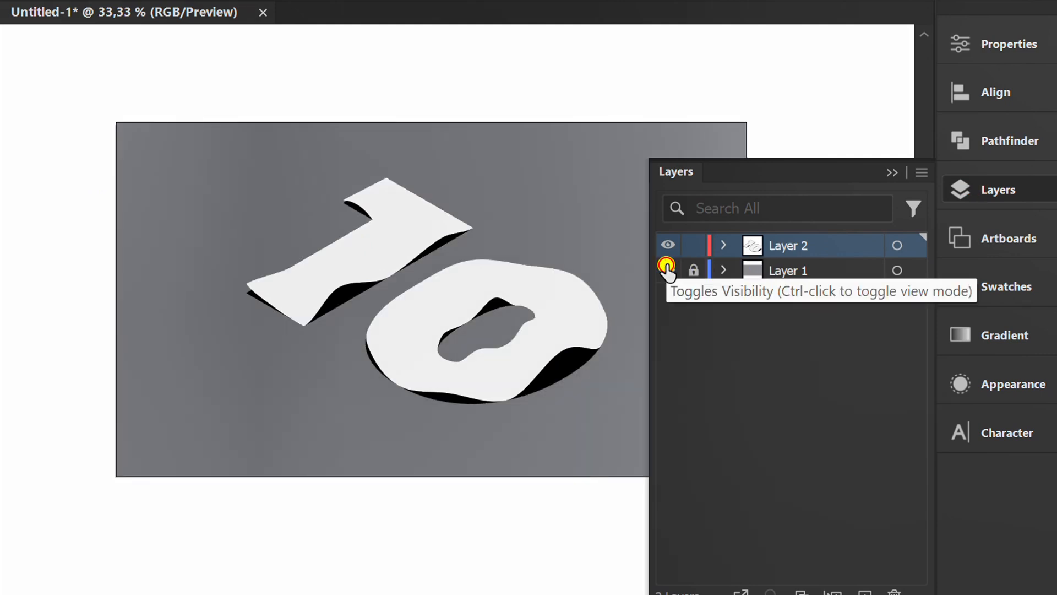
pyautogui.click(891, 170)
# Create a 1000 by 1000 px rectangular grid with 30 horizontal and 30 vertical dividers, starting near the artboard's upper-left area.
pyautogui.click(70, 136)
pyautogui.moveTo(71, 137); pyautogui.dragTo(192, 221)
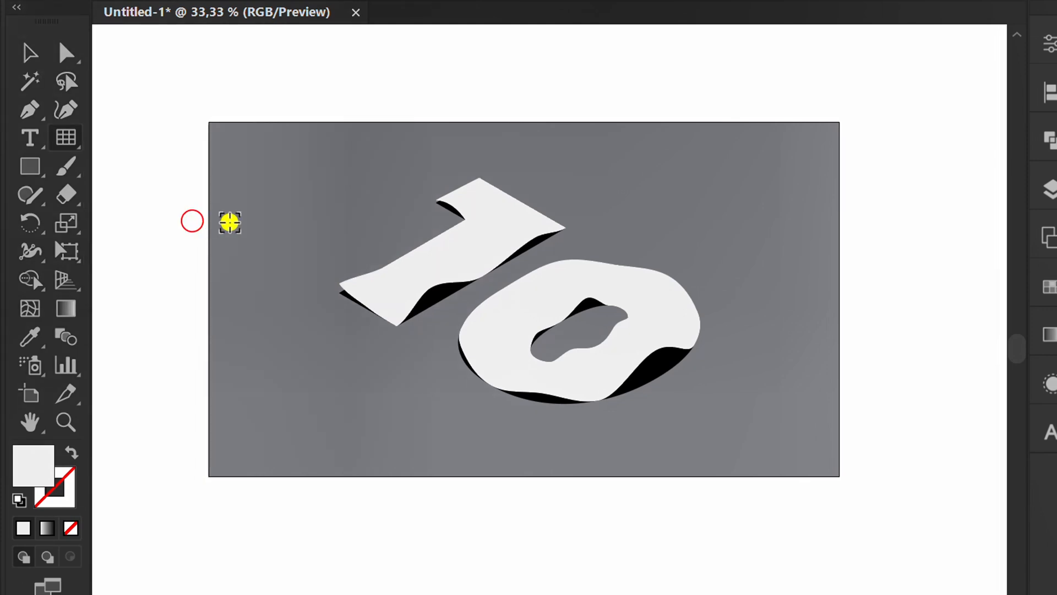
pyautogui.click(295, 191)
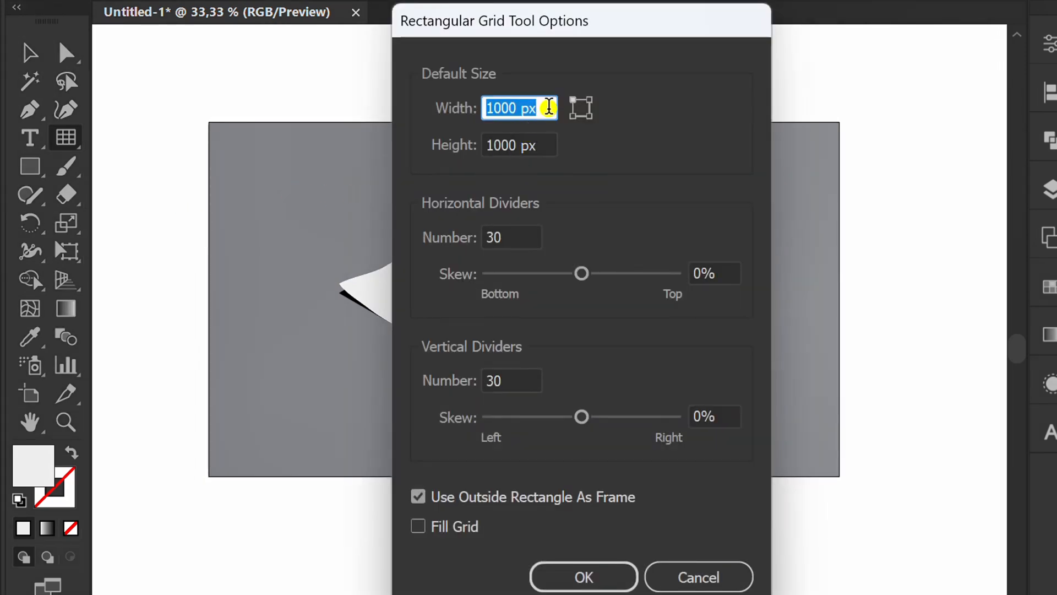
pyautogui.click(548, 107)
pyautogui.click(550, 145)
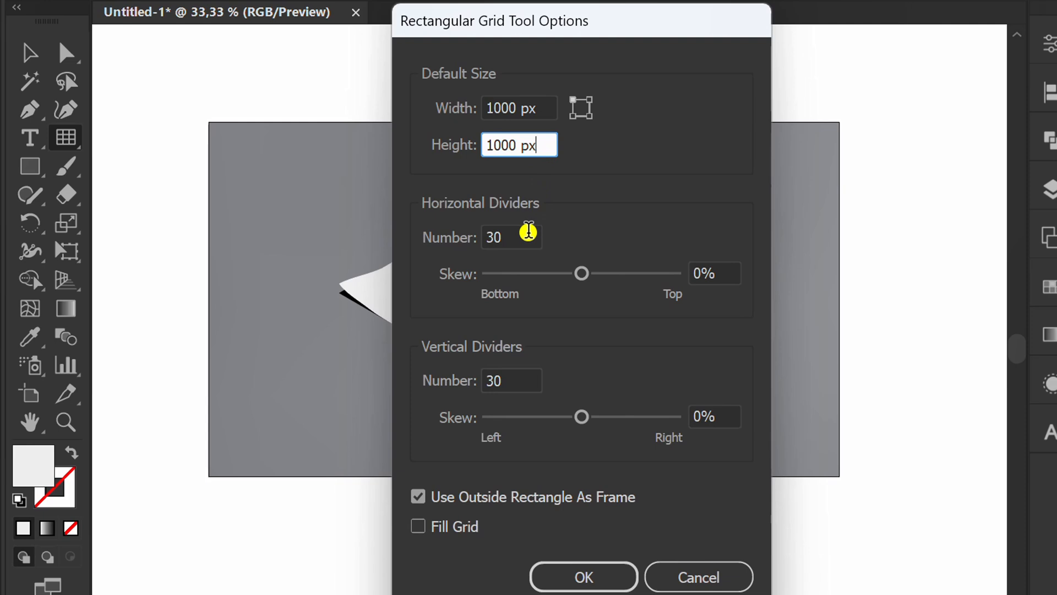
pyautogui.click(528, 231)
pyautogui.click(519, 380)
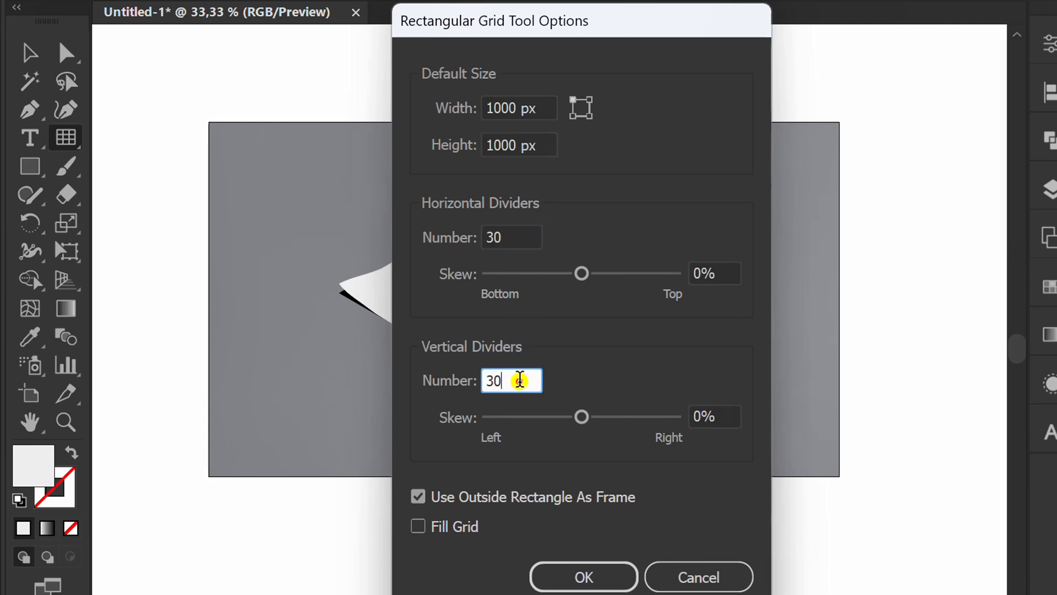
pyautogui.click(584, 577)
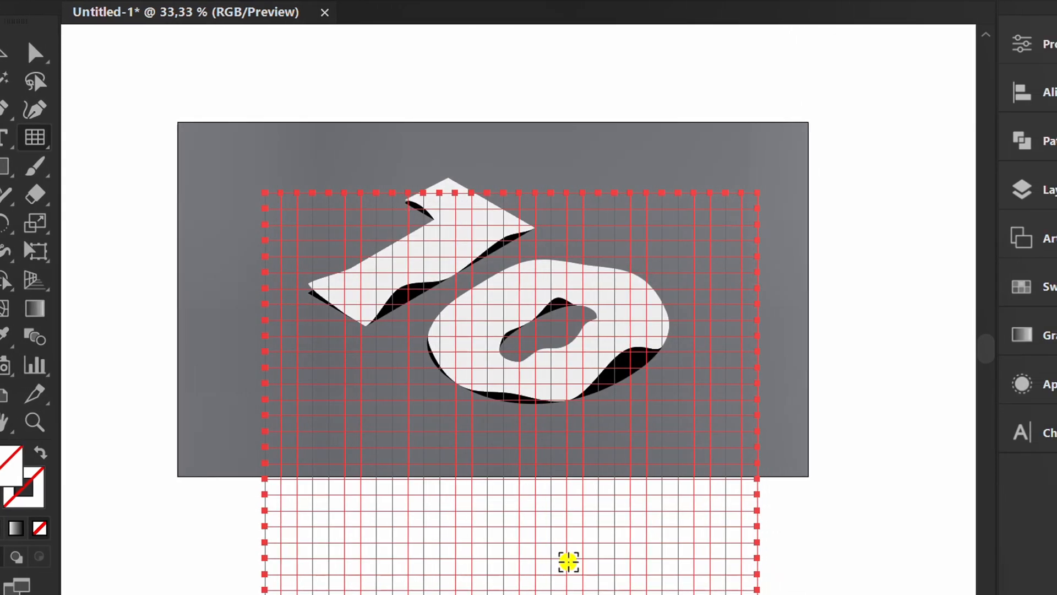
# Centre the grid horizontally and vertically on the artboard.
pyautogui.click(994, 92)
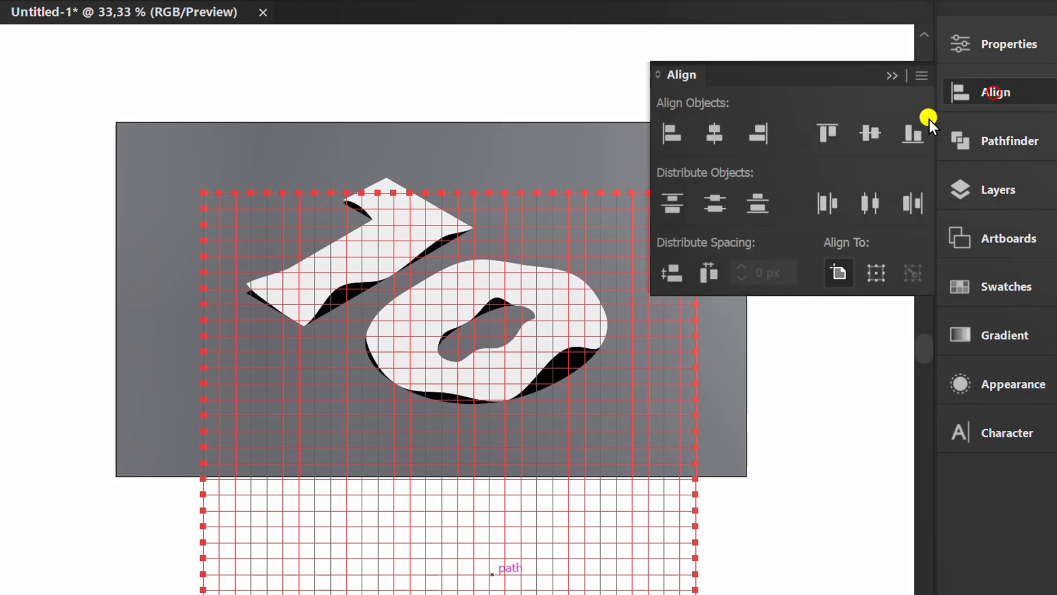
pyautogui.click(712, 136)
pyautogui.click(865, 132)
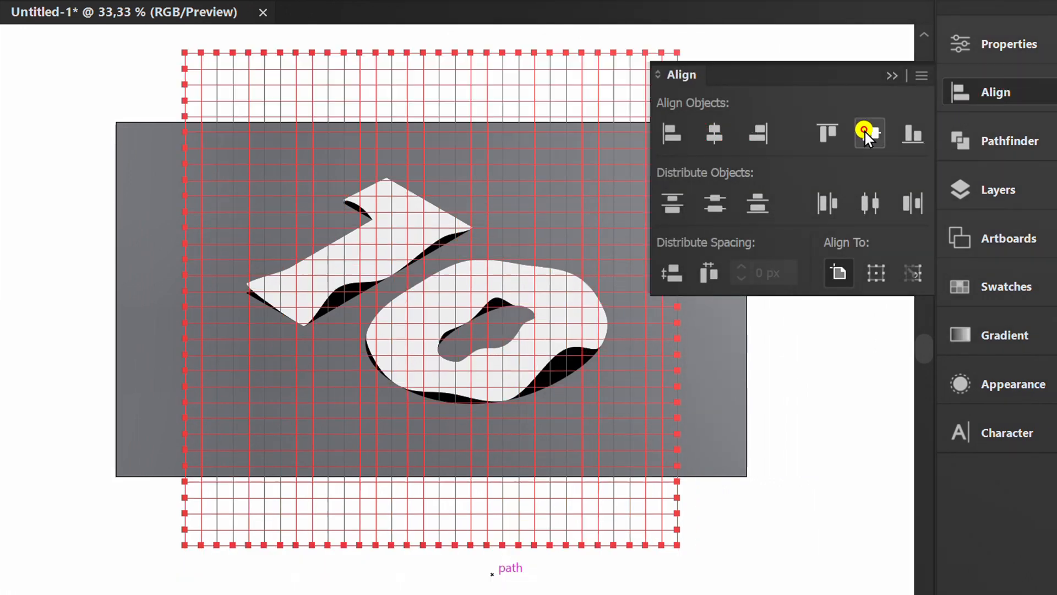
pyautogui.click(891, 76)
# Give the grid lines a black stroke from the default swatches.
pyautogui.click(985, 38)
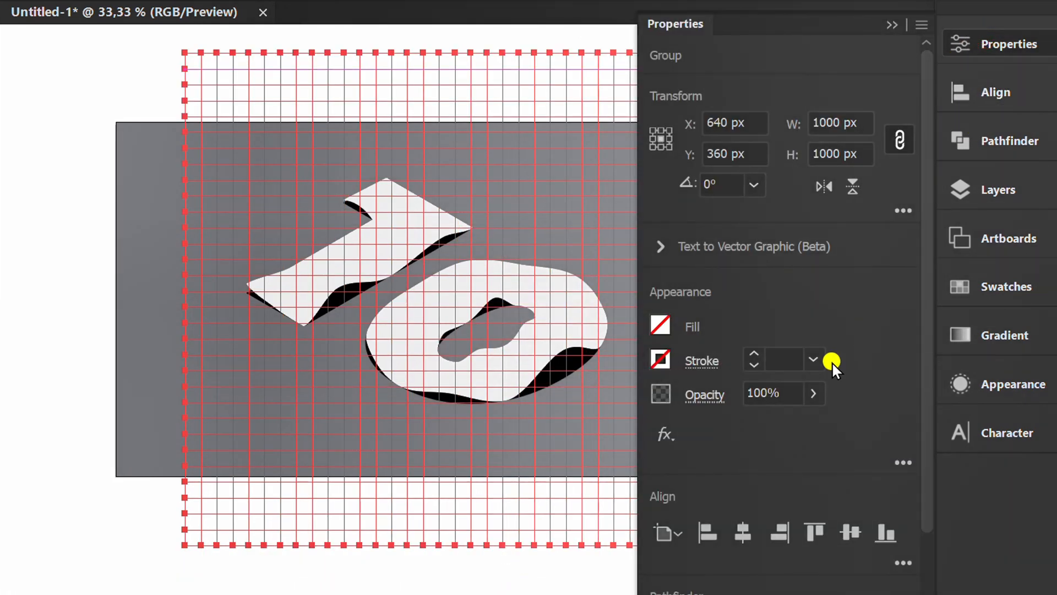
pyautogui.click(658, 360)
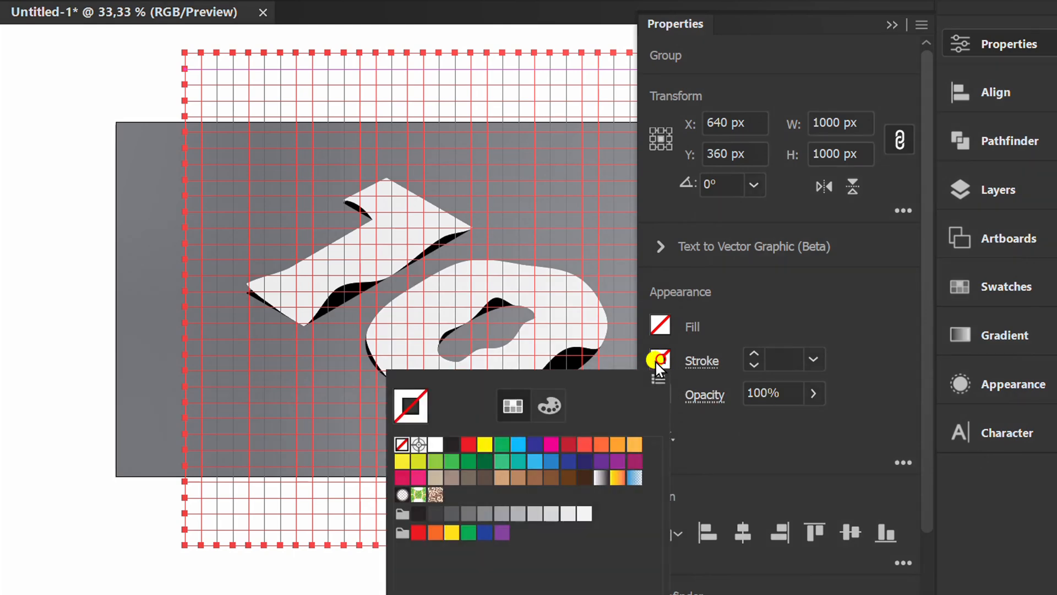
pyautogui.click(448, 444)
pyautogui.click(865, 280)
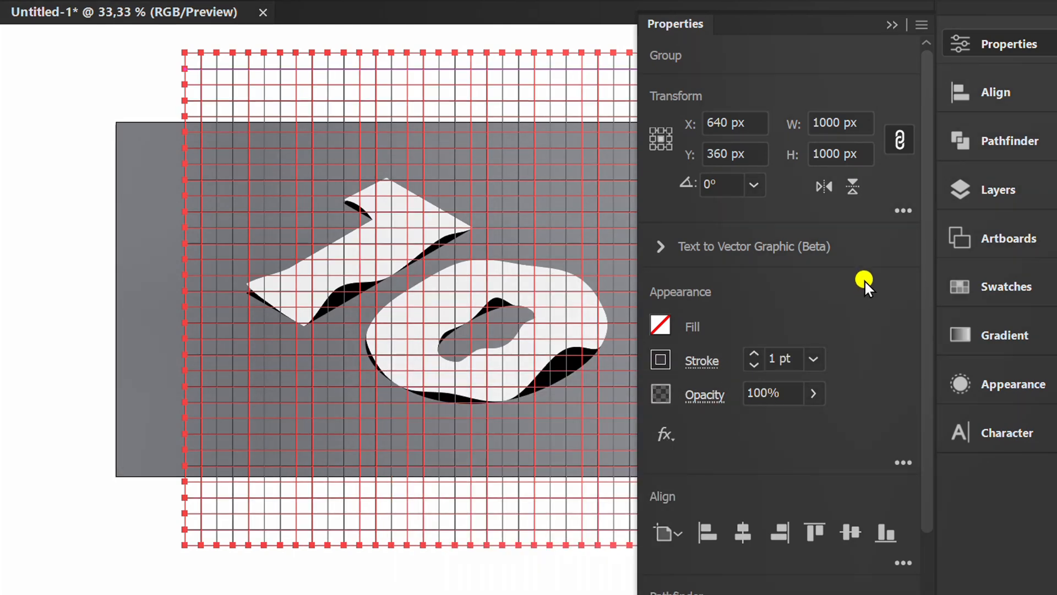
pyautogui.click(892, 25)
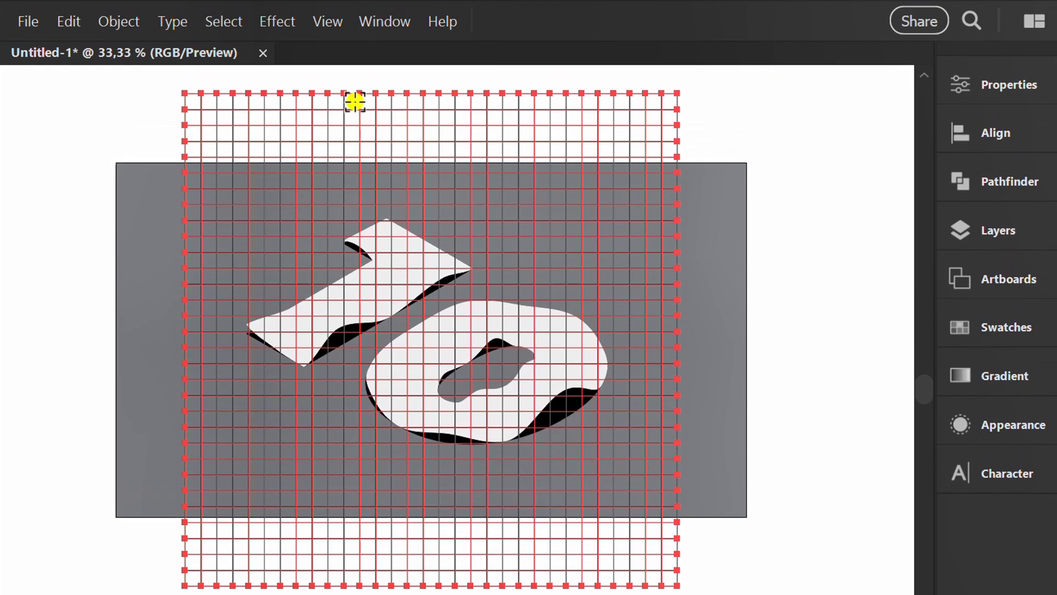
# Apply the 3D Rotate (Classic) effect to the grid with the Isometric Top position.
pyautogui.click(278, 21)
pyautogui.moveTo(330, 160)
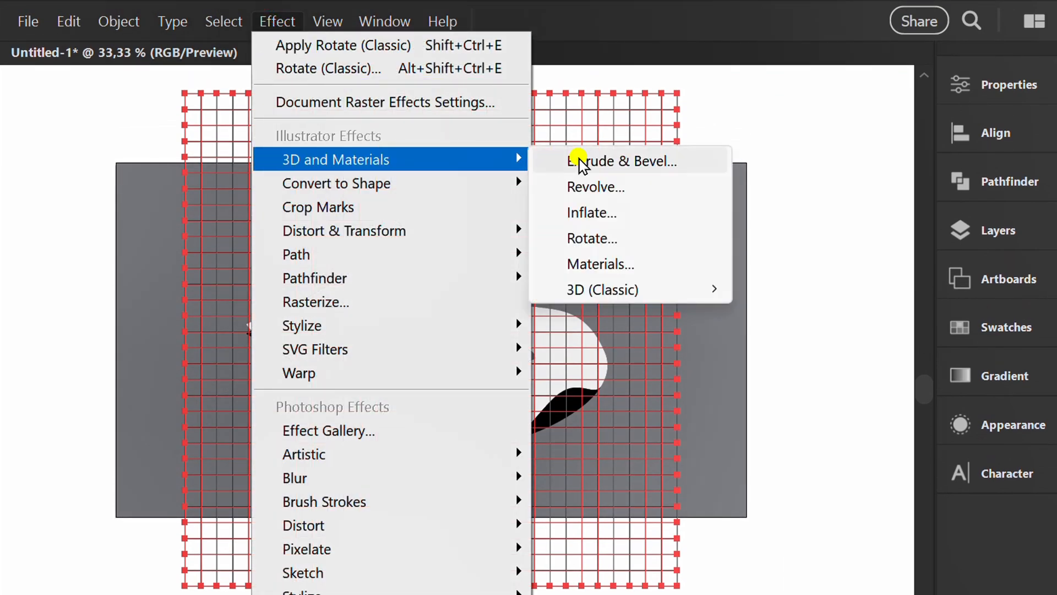
pyautogui.moveTo(672, 285)
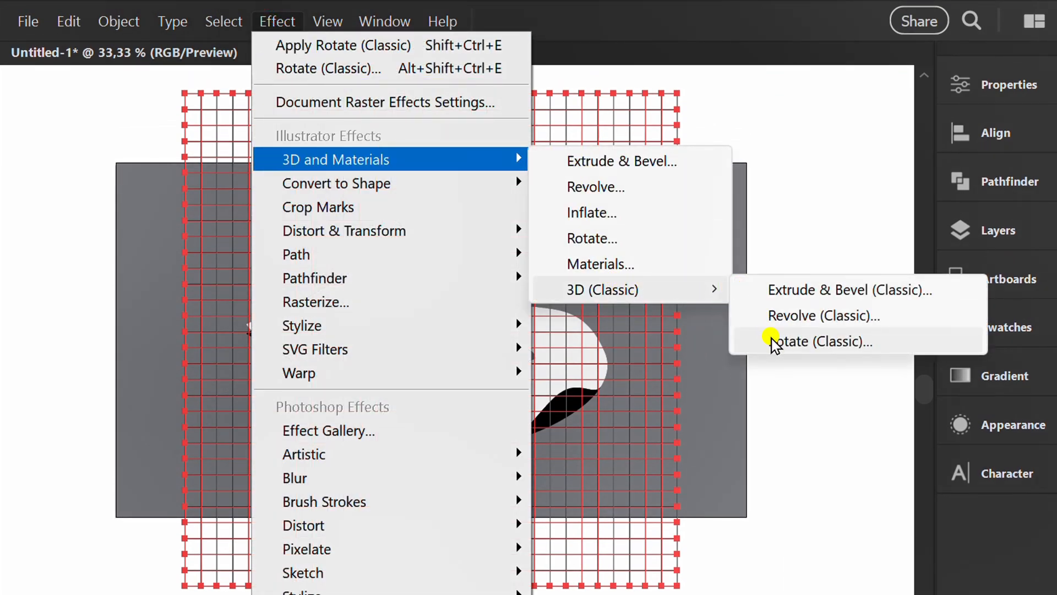
pyautogui.click(823, 342)
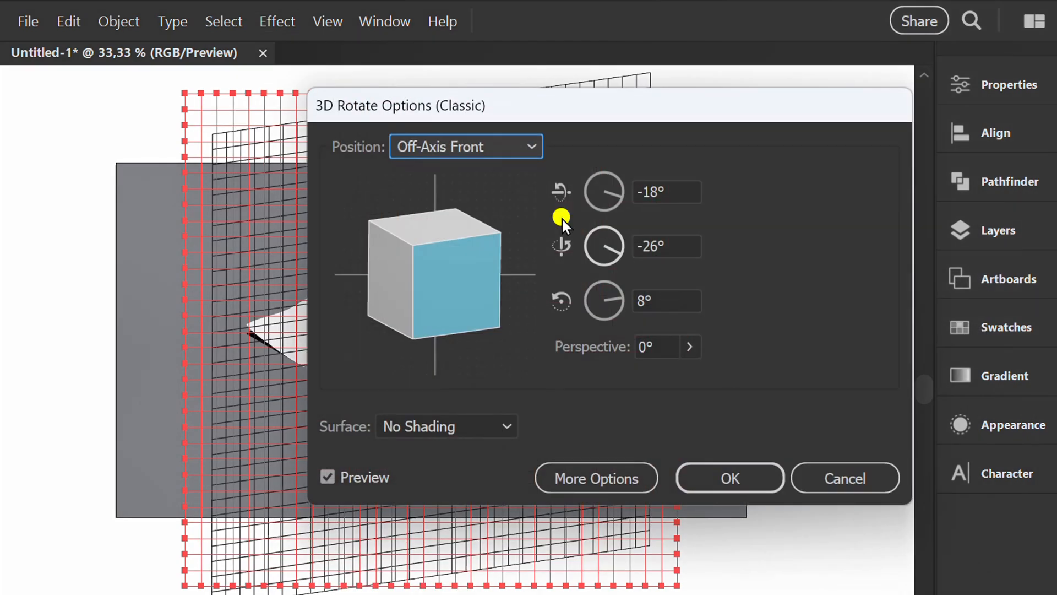
pyautogui.click(493, 146)
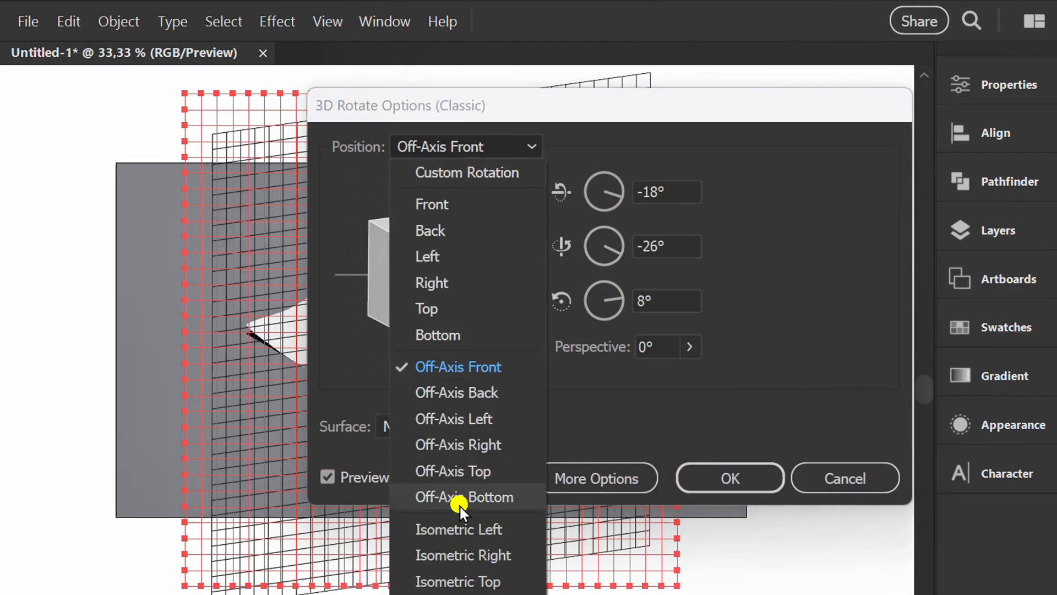
pyautogui.click(465, 579)
pyautogui.click(738, 479)
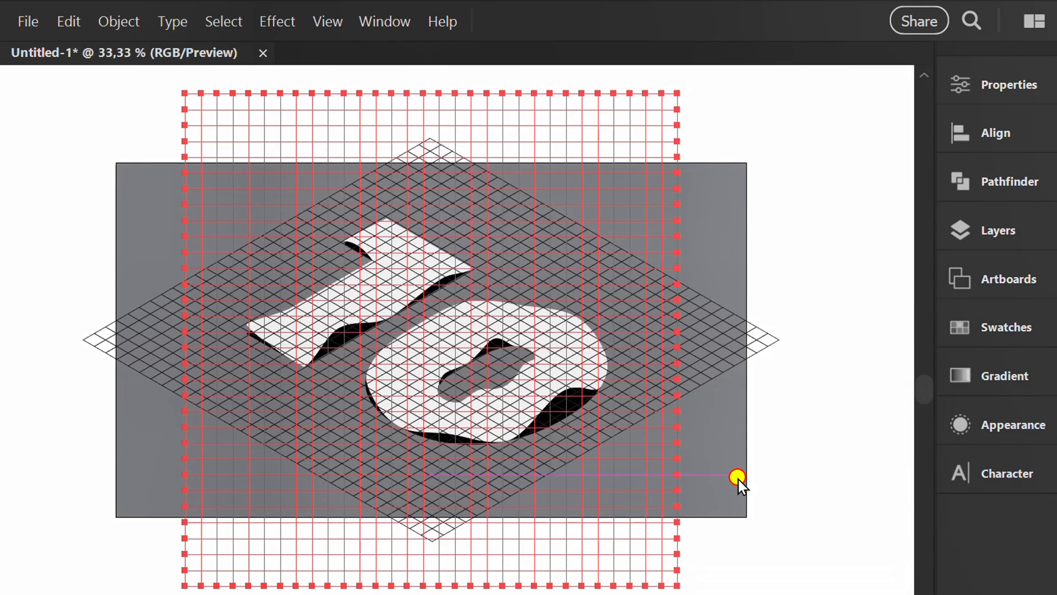
# Expand the appearance of the rotated grid and send it to the back, behind the digits.
pyautogui.click(112, 22)
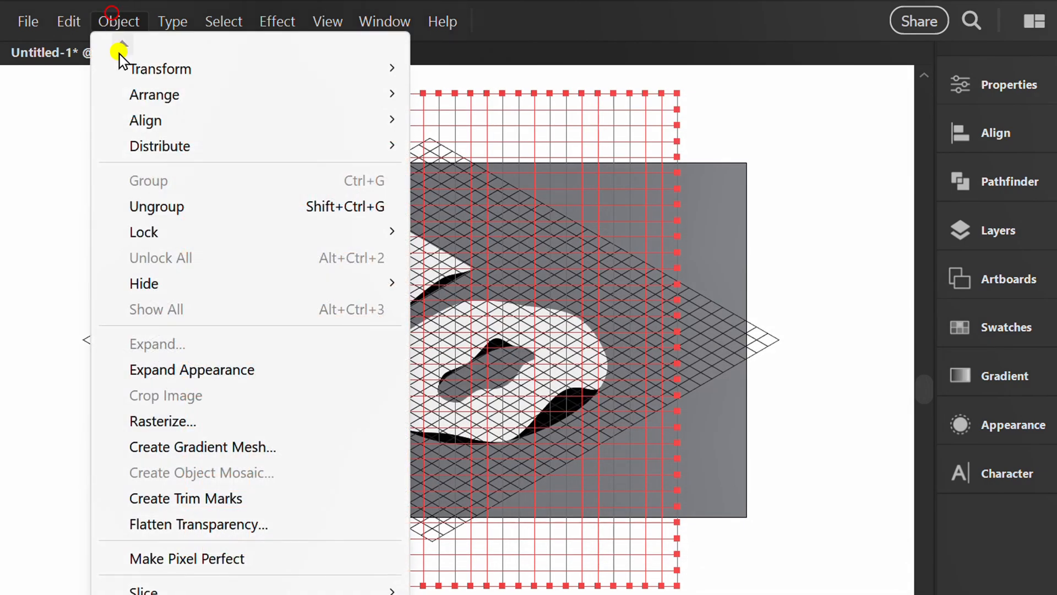
pyautogui.click(231, 372)
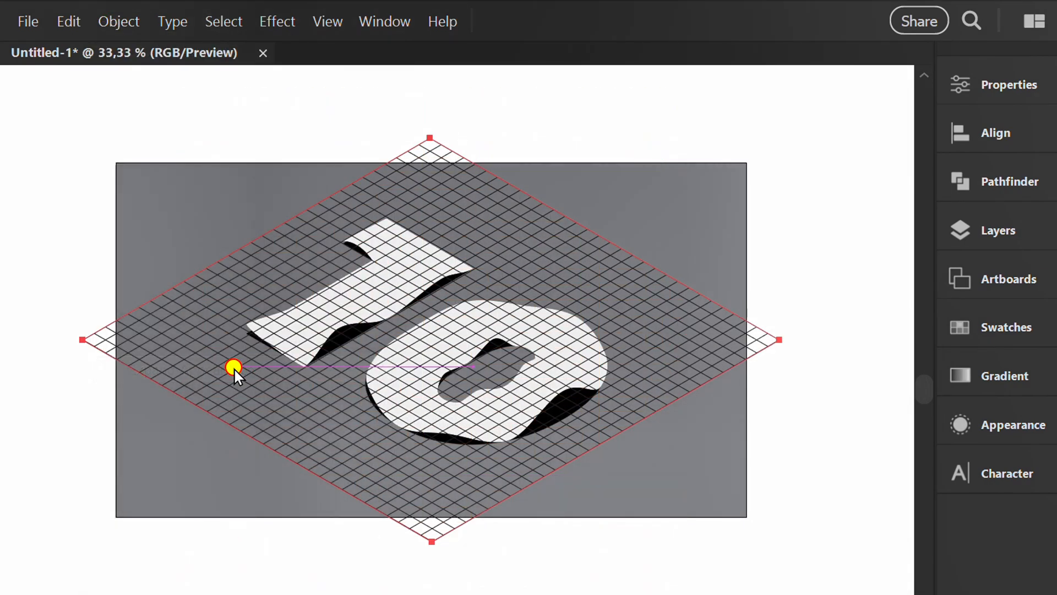
pyautogui.rightClick(252, 272)
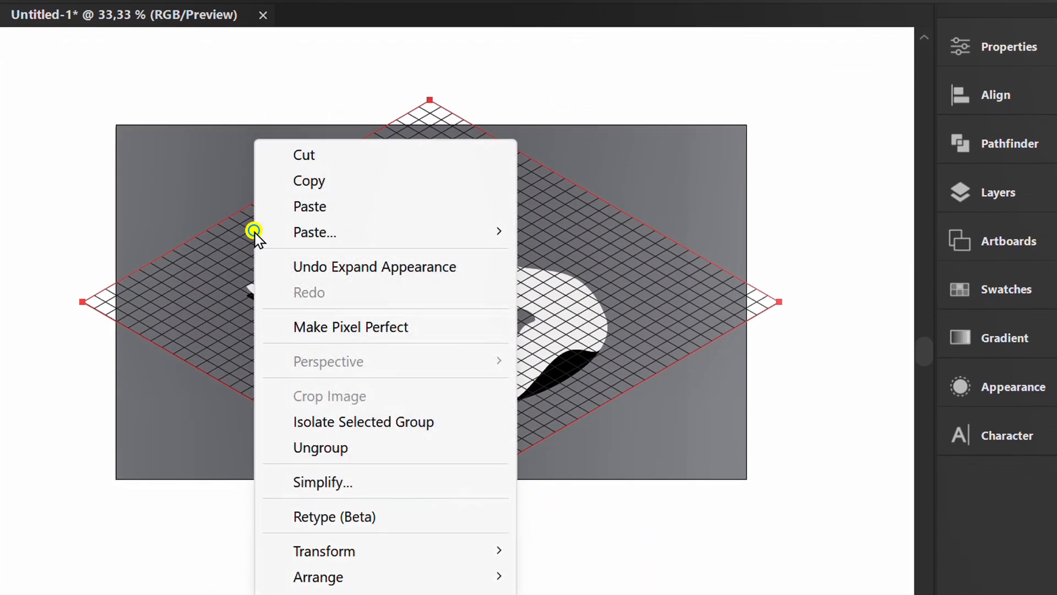
pyautogui.moveTo(420, 573)
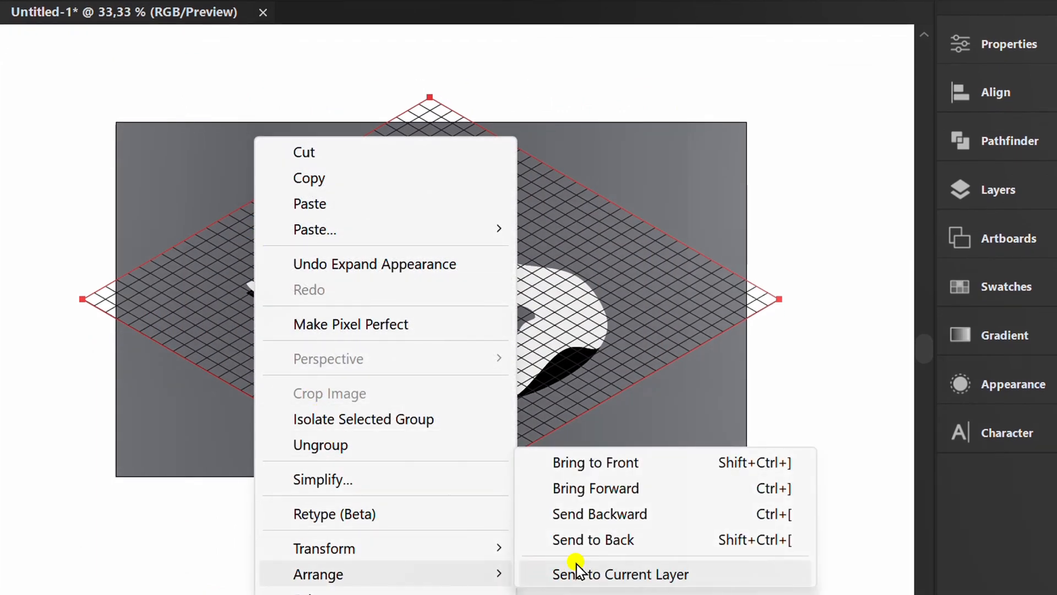
pyautogui.click(618, 540)
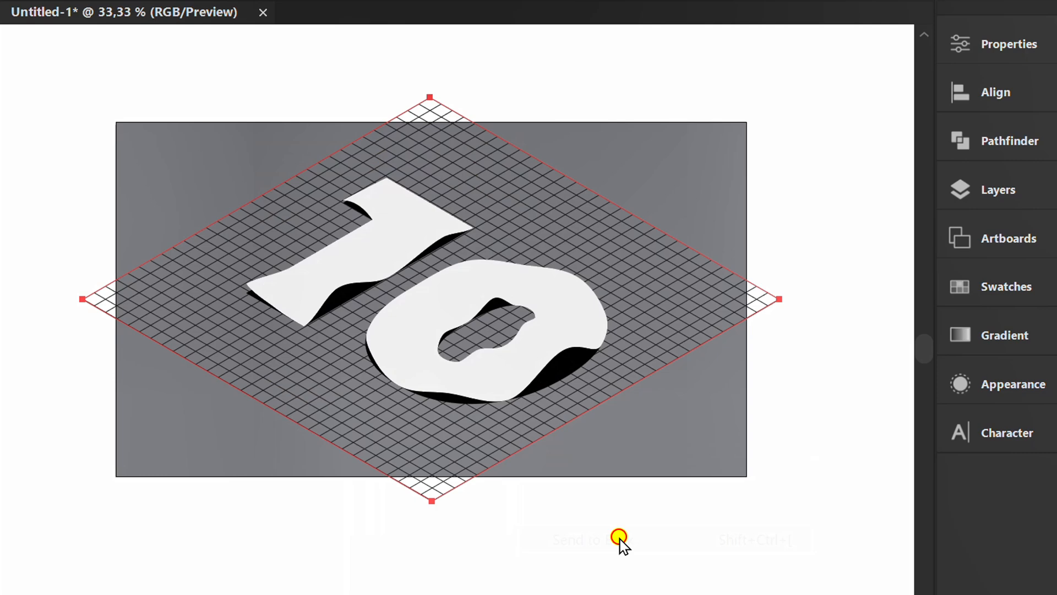
# Enlarge the isometric grid proportionally from its centre to about 2576 px wide, covering the whole artboard.
pyautogui.press('v')
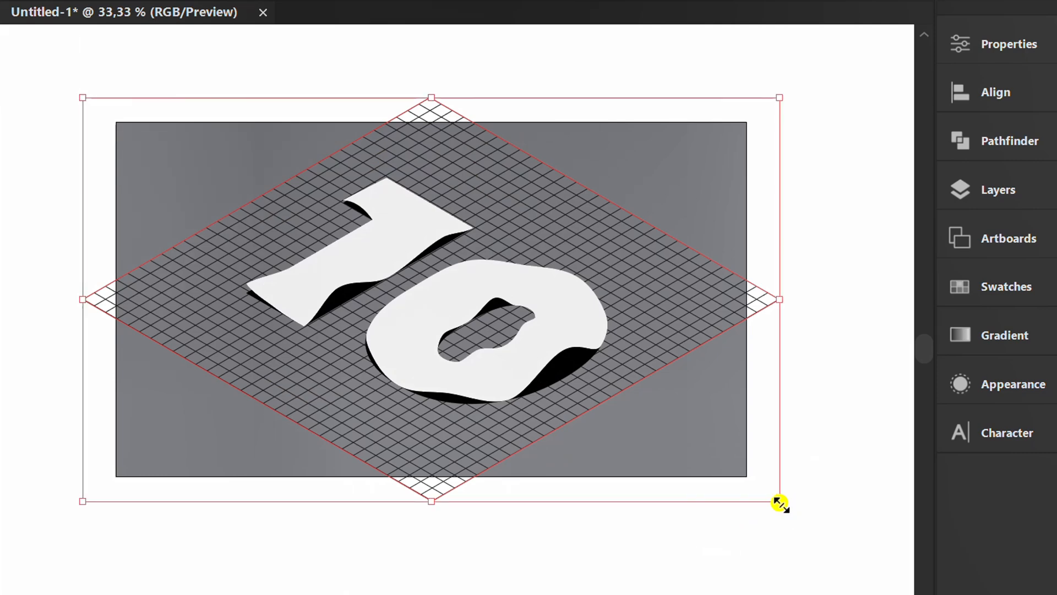
pyautogui.moveTo(779, 503); pyautogui.dragTo(875, 571)
pyautogui.scroll(-2, 644, 331)
pyautogui.moveTo(768, 466); pyautogui.dragTo(823, 517)
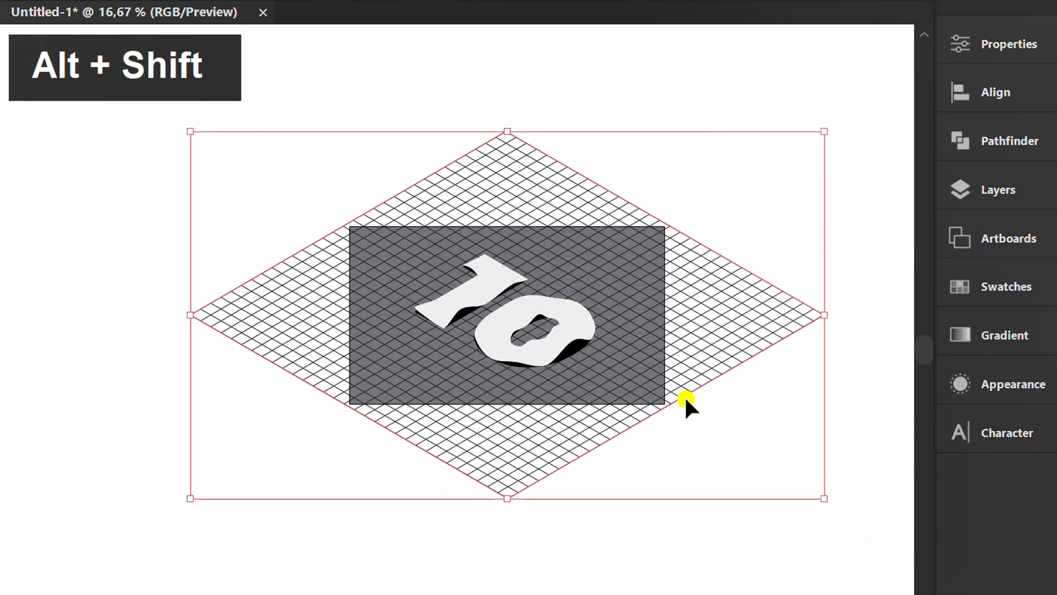
pyautogui.scroll(1, 627, 340)
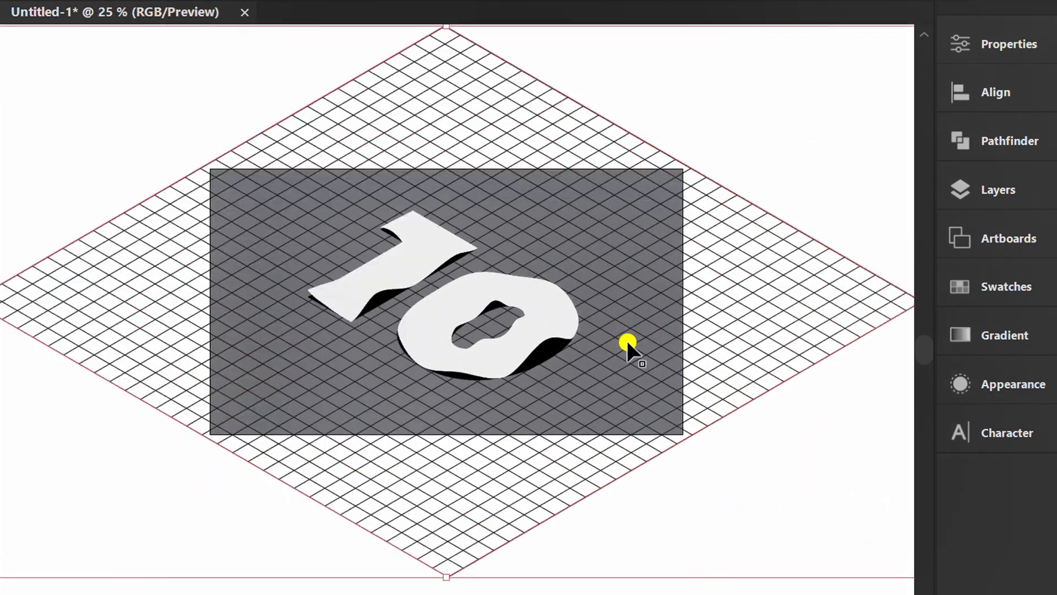
# Set the grid's opacity to 40%.
pyautogui.click(991, 39)
pyautogui.click(781, 393)
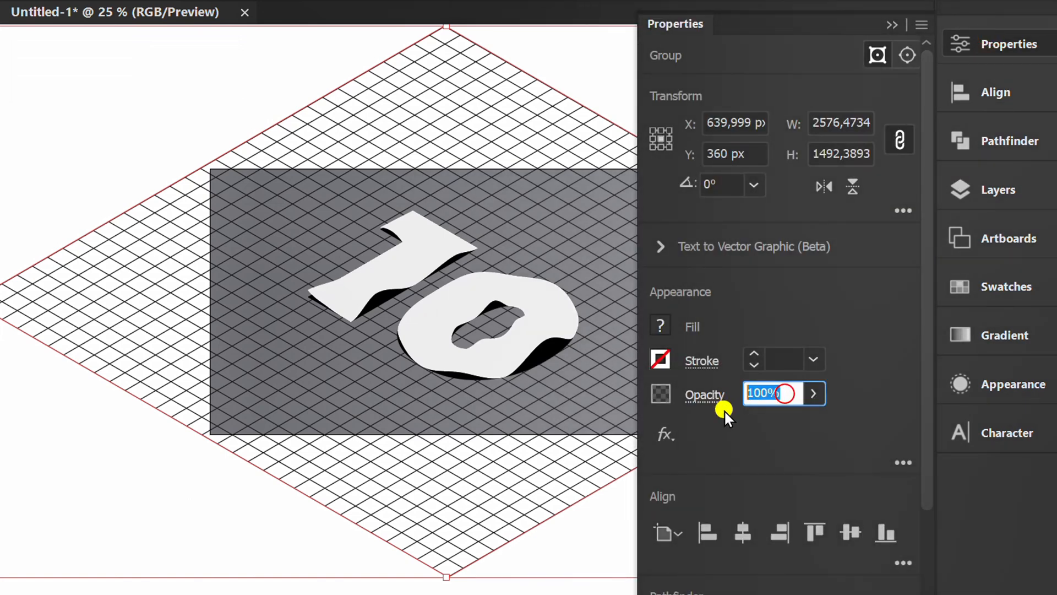
pyautogui.write('40')
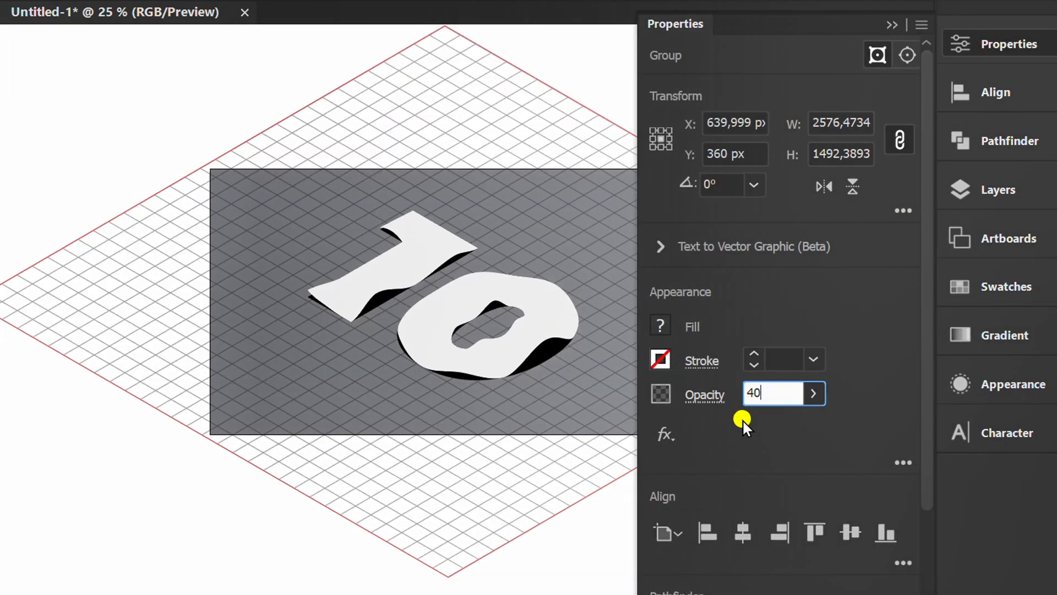
pyautogui.click(858, 312)
pyautogui.click(891, 23)
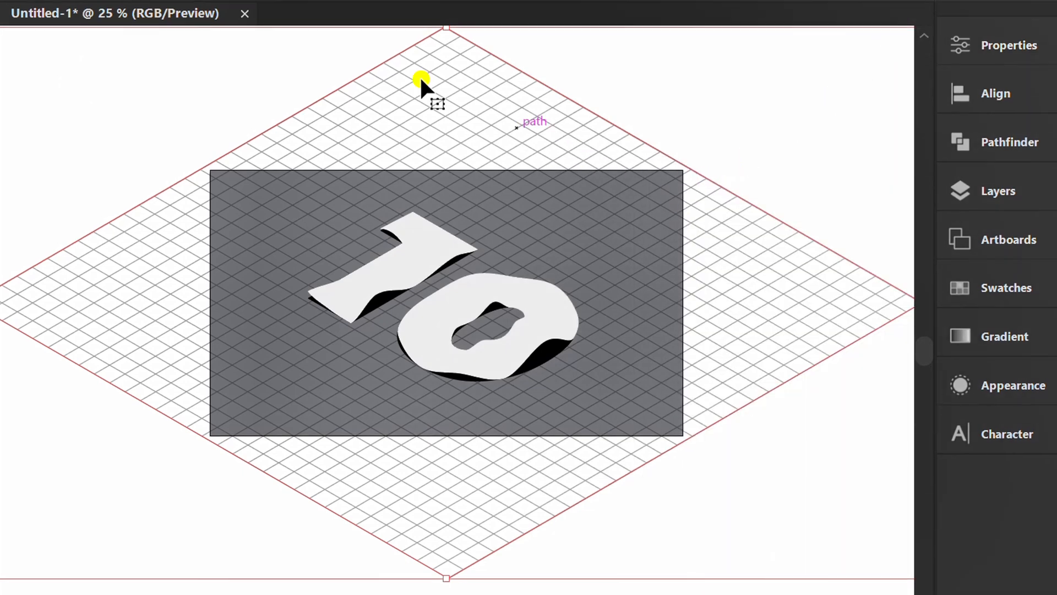
# Turn on Trim View to hide the parts of the grid outside the artboard.
pyautogui.click(329, 22)
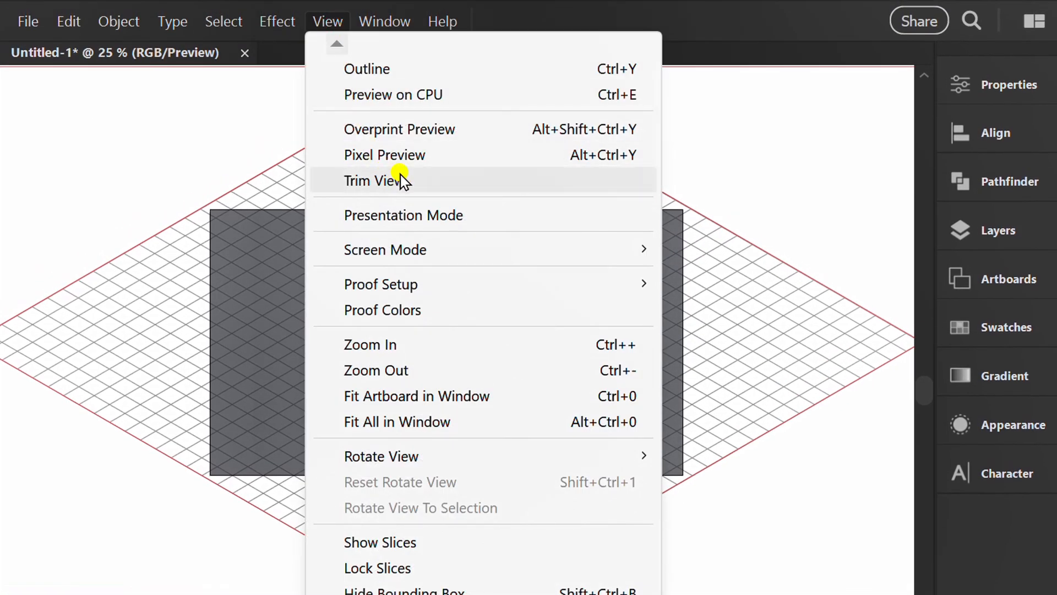
pyautogui.click(401, 178)
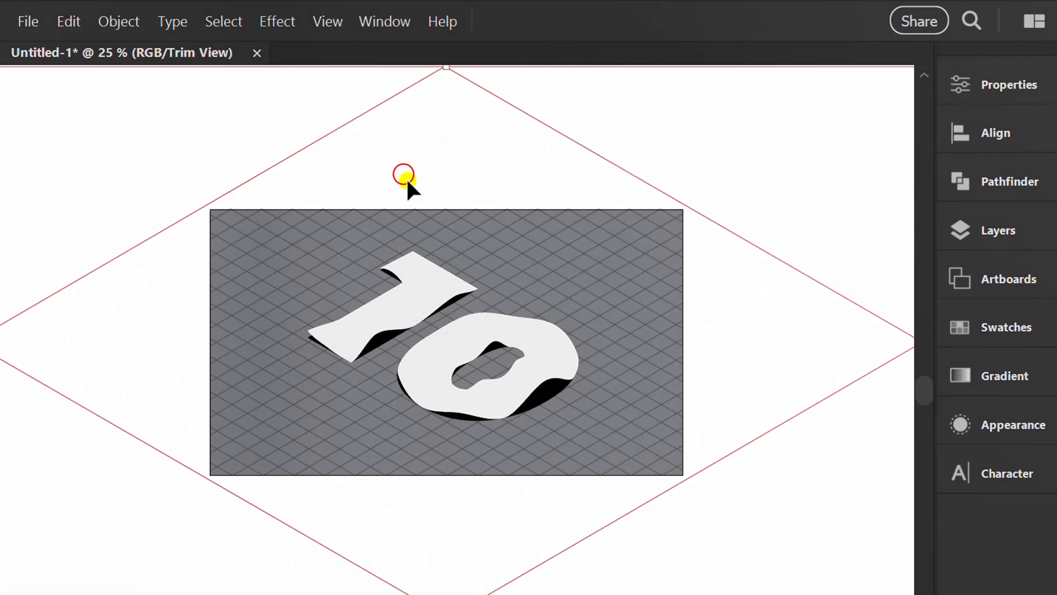
pyautogui.hotkey('ctrl', '0')
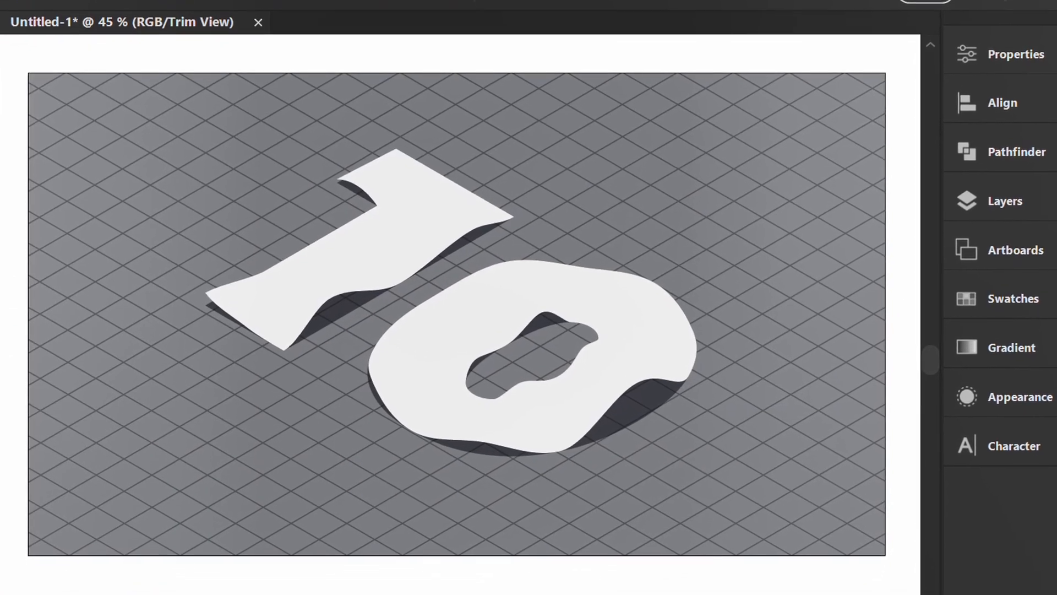